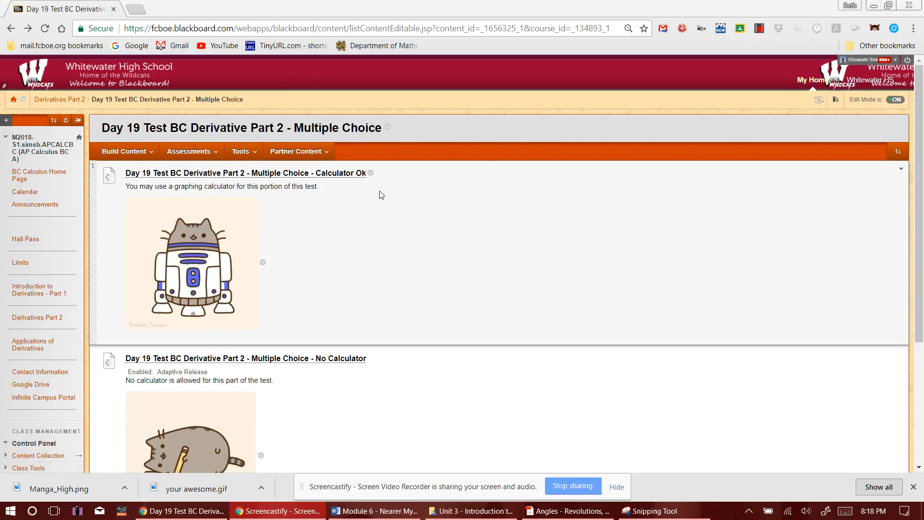
Step: Open the test options of the "Day 19 Test BC Derivative Part 2 - Multiple Choice - Calculator Ok" test
{"action": "scroll", "coordinate": [380, 196], "scroll_direction": "down", "scroll_amount": 1}
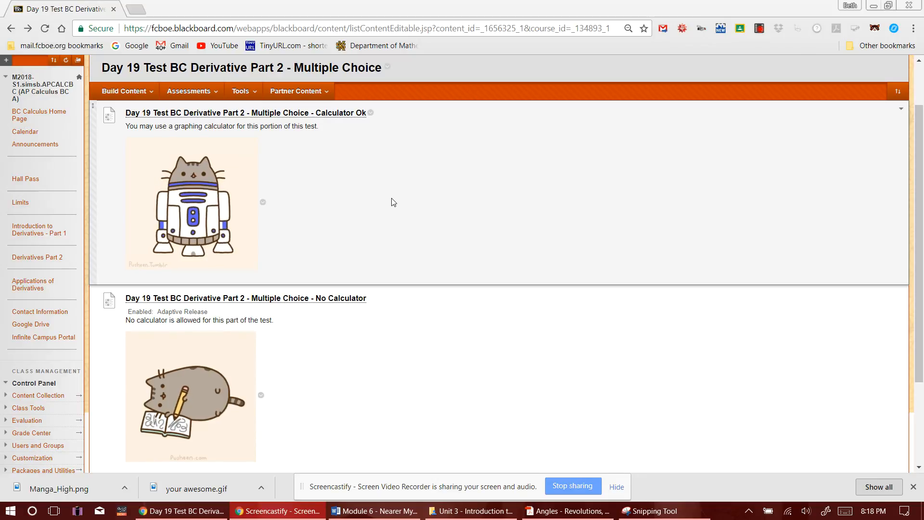
{"action": "scroll", "coordinate": [272, 337], "scroll_direction": "down", "scroll_amount": 1}
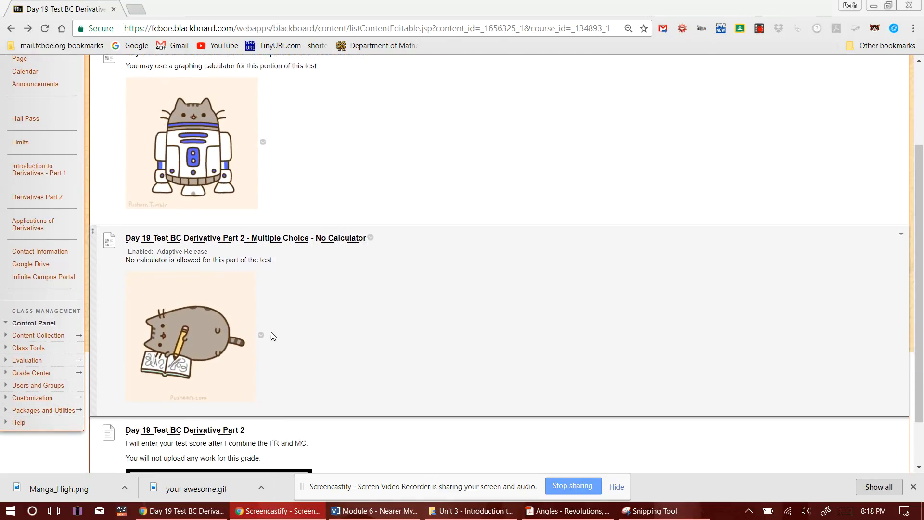
{"action": "scroll", "coordinate": [277, 254], "scroll_direction": "up", "scroll_amount": 1}
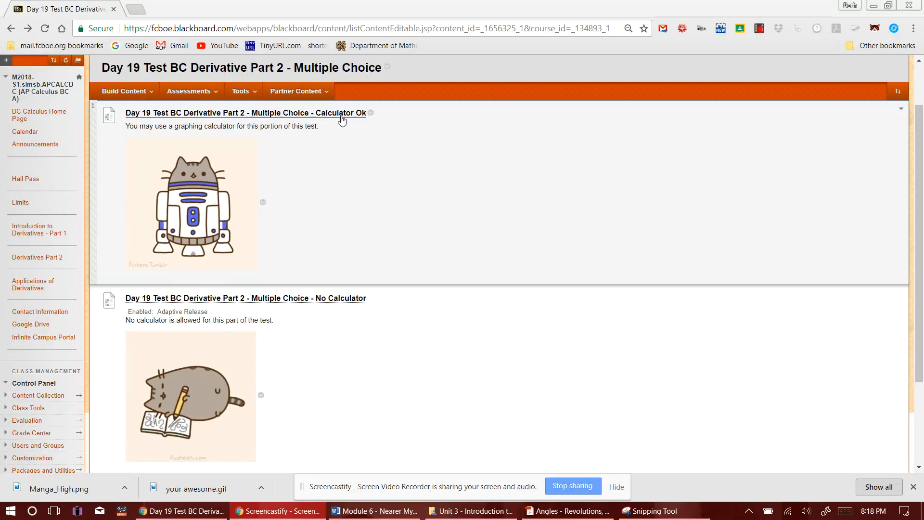
{"action": "left_click", "coordinate": [372, 115]}
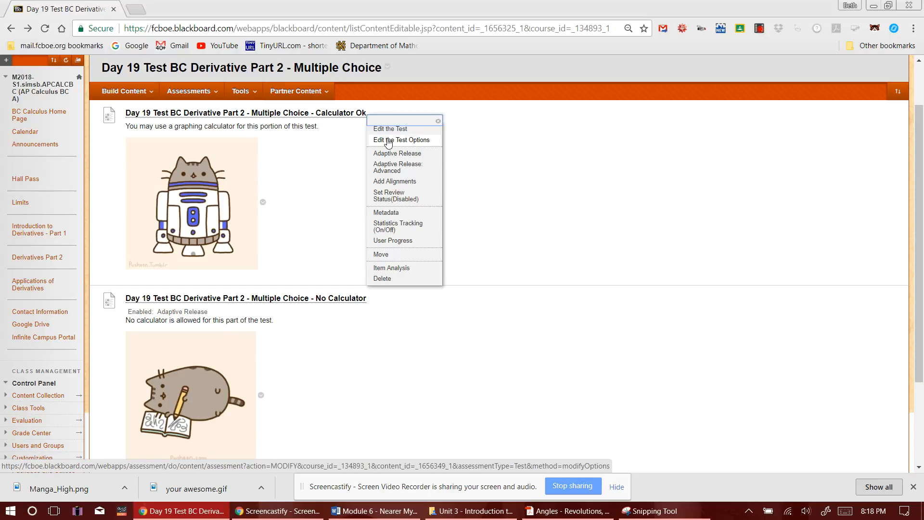
{"action": "left_click", "coordinate": [389, 140]}
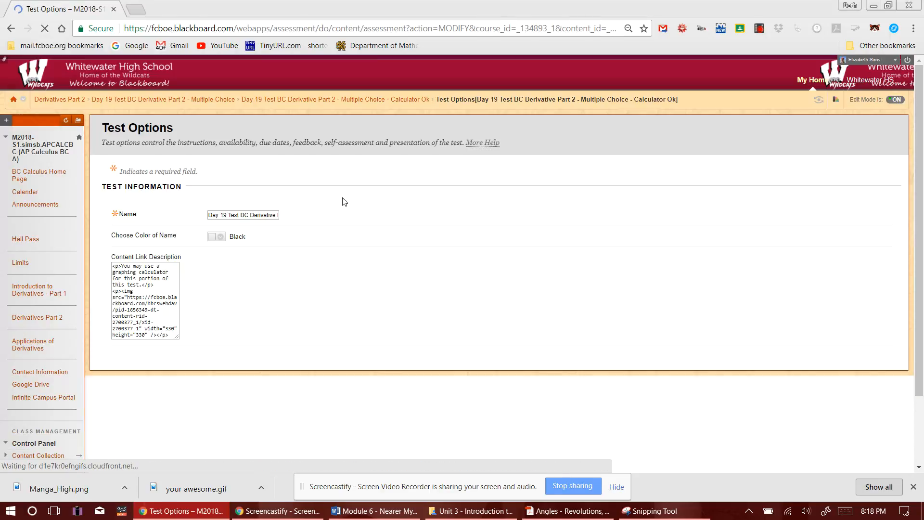
Step: Review the test's availability, password requirement, due date, self-assessment, results and feedback, and presentation settings
{"action": "scroll", "coordinate": [349, 201], "scroll_direction": "down", "scroll_amount": 6}
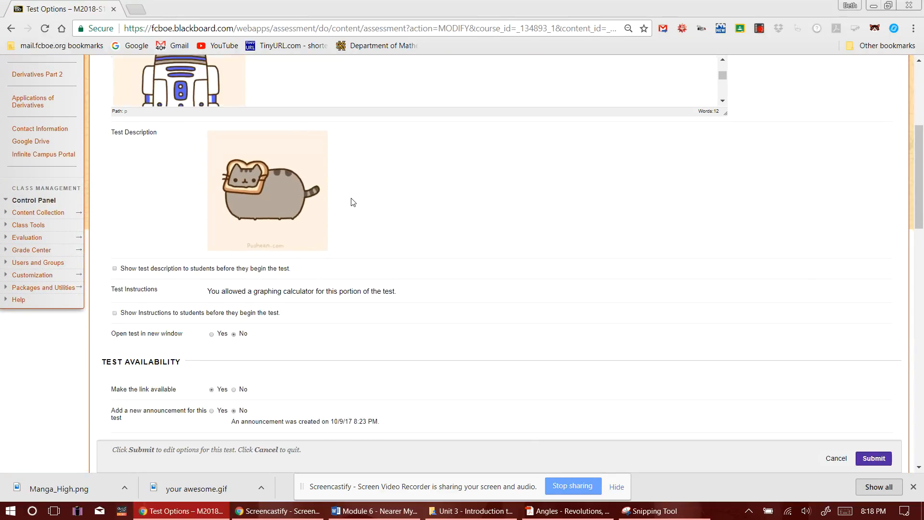
{"action": "scroll", "coordinate": [353, 202], "scroll_direction": "down", "scroll_amount": 5}
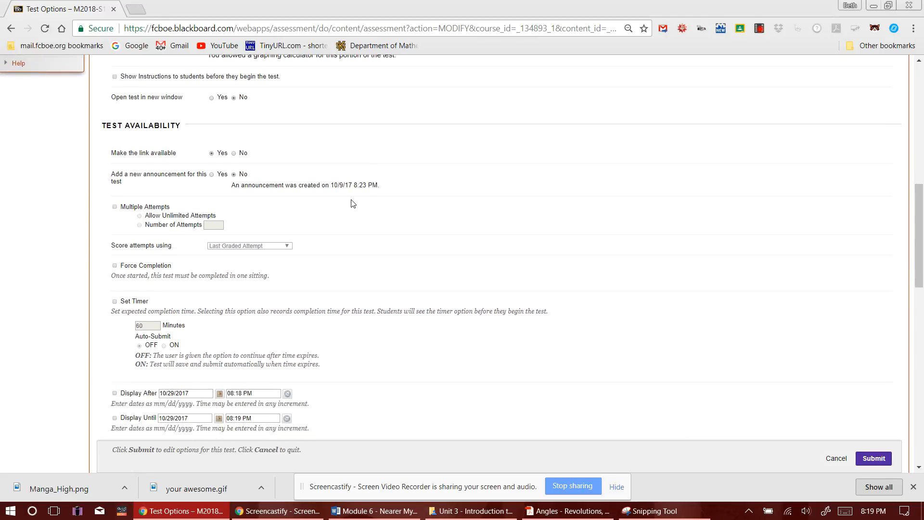
{"action": "scroll", "coordinate": [353, 204], "scroll_direction": "down", "scroll_amount": 5}
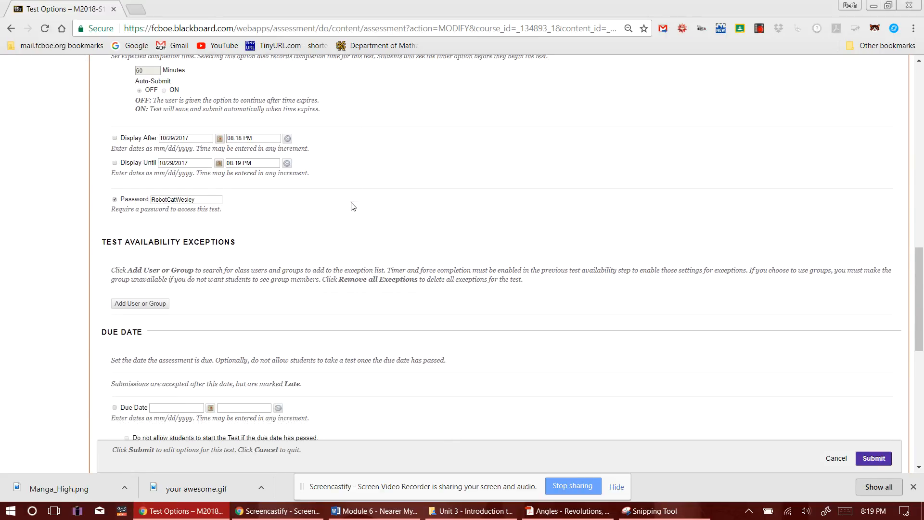
{"action": "scroll", "coordinate": [354, 207], "scroll_direction": "down", "scroll_amount": 1}
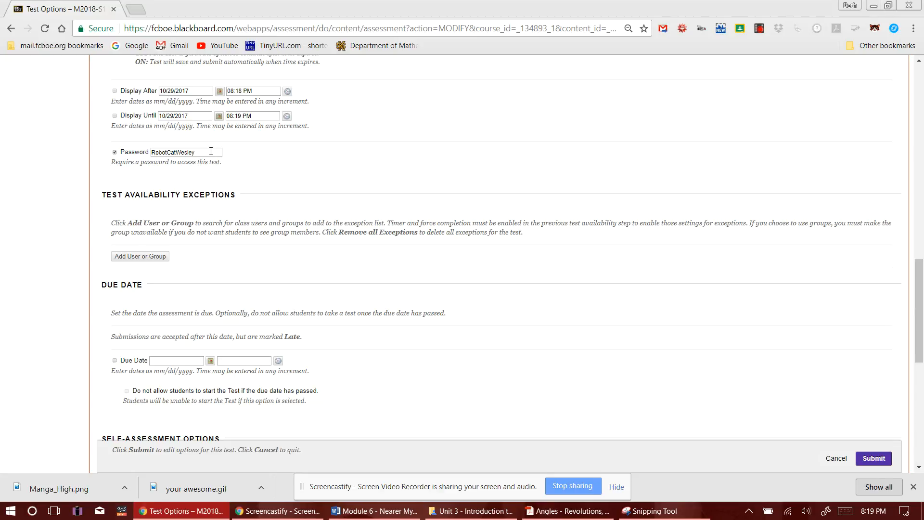
{"action": "scroll", "coordinate": [212, 151], "scroll_direction": "down", "scroll_amount": 1}
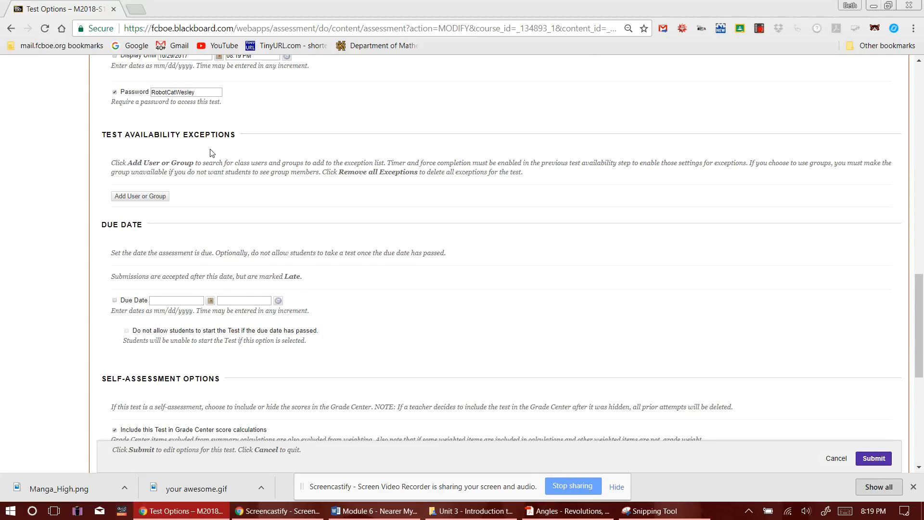
{"action": "scroll", "coordinate": [240, 161], "scroll_direction": "down", "scroll_amount": 2}
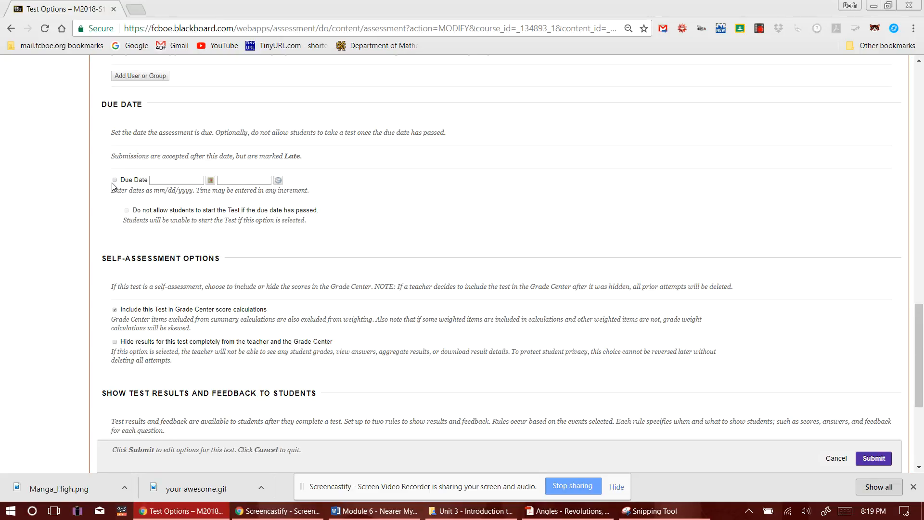
{"action": "scroll", "coordinate": [283, 155], "scroll_direction": "down", "scroll_amount": 3}
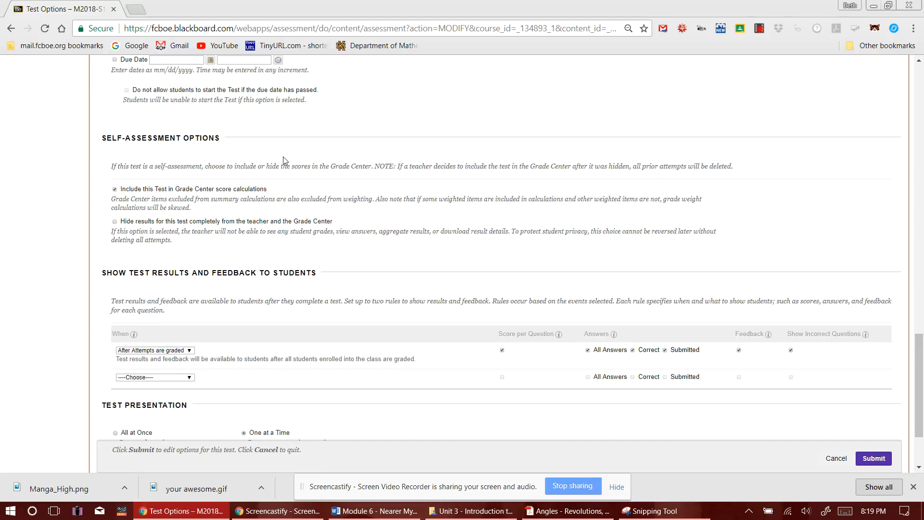
{"action": "scroll", "coordinate": [283, 159], "scroll_direction": "down", "scroll_amount": 1}
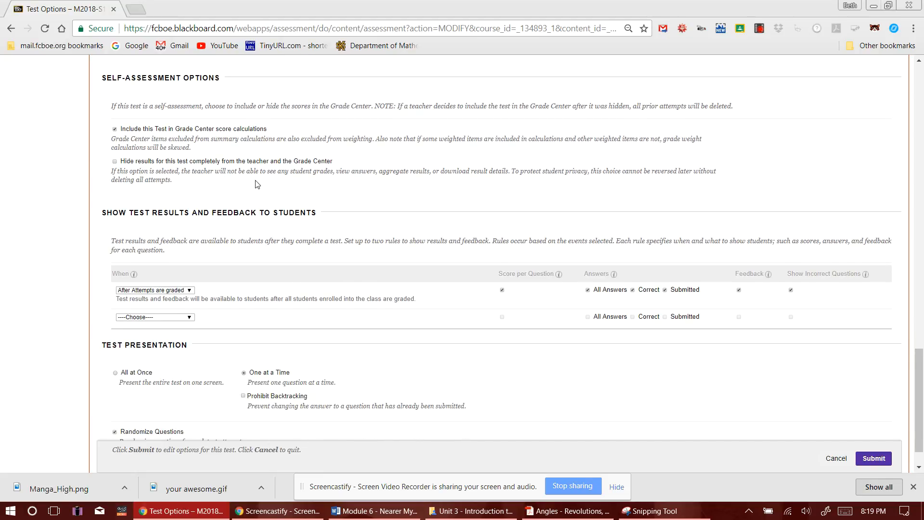
{"action": "scroll", "coordinate": [175, 287], "scroll_direction": "down", "scroll_amount": 1}
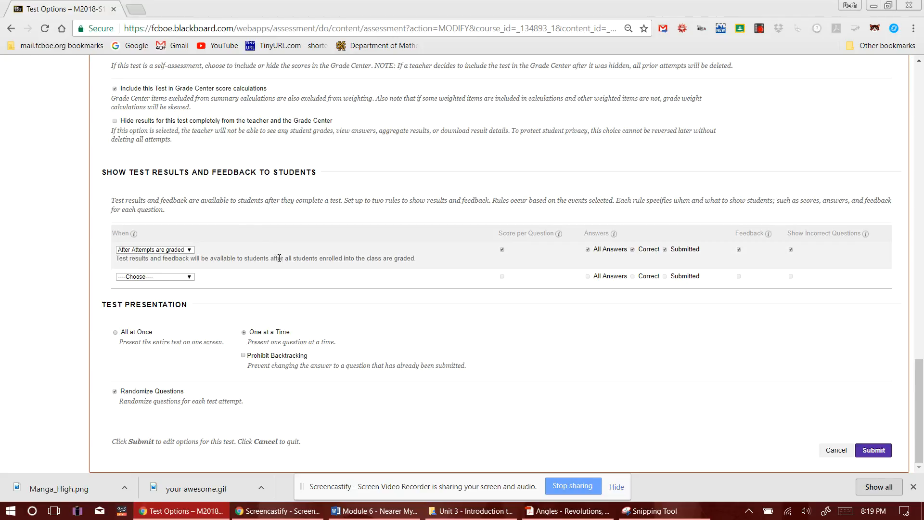
Step: Set the first results and feedback rule to After Attempts are graded and submit the test options
{"action": "left_click", "coordinate": [191, 251]}
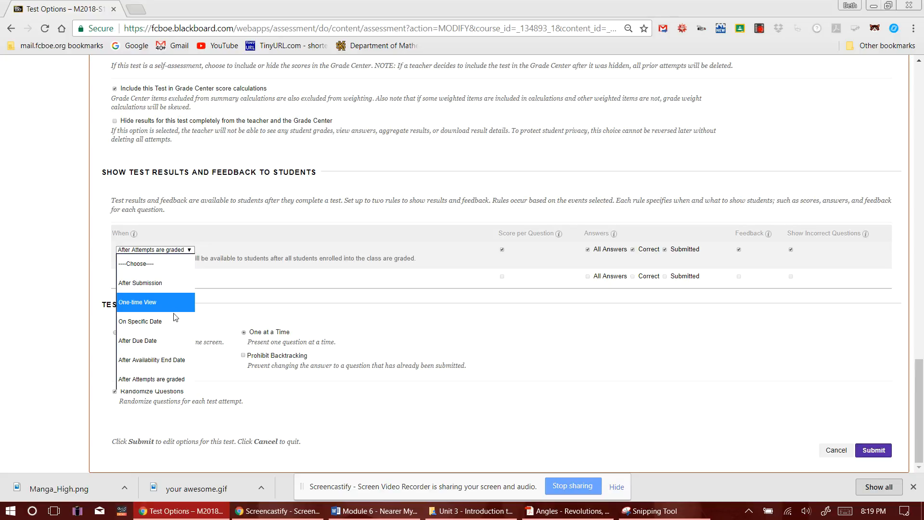
{"action": "left_click", "coordinate": [183, 381]}
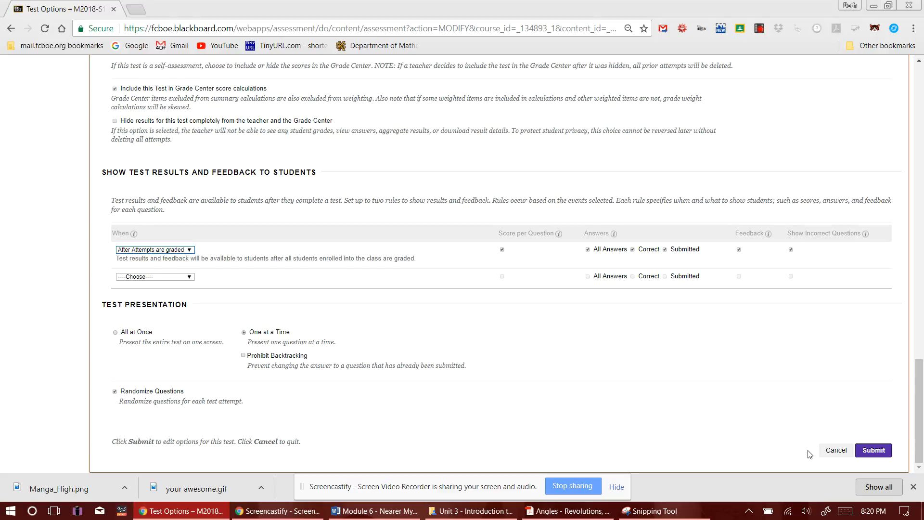
{"action": "left_click", "coordinate": [870, 451]}
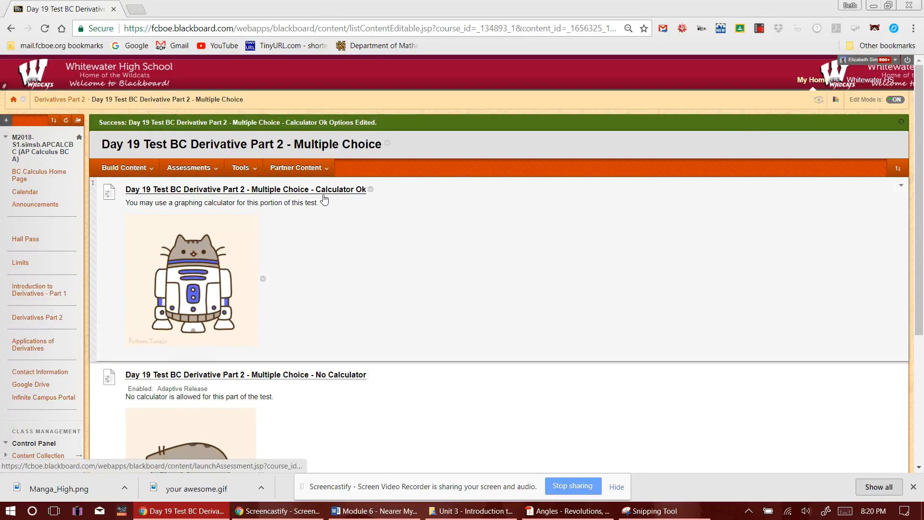
Step: Open the "Multiple Choice - Calculator Ok" test itself for editing its questions
{"action": "scroll", "coordinate": [321, 251], "scroll_direction": "down", "scroll_amount": 1}
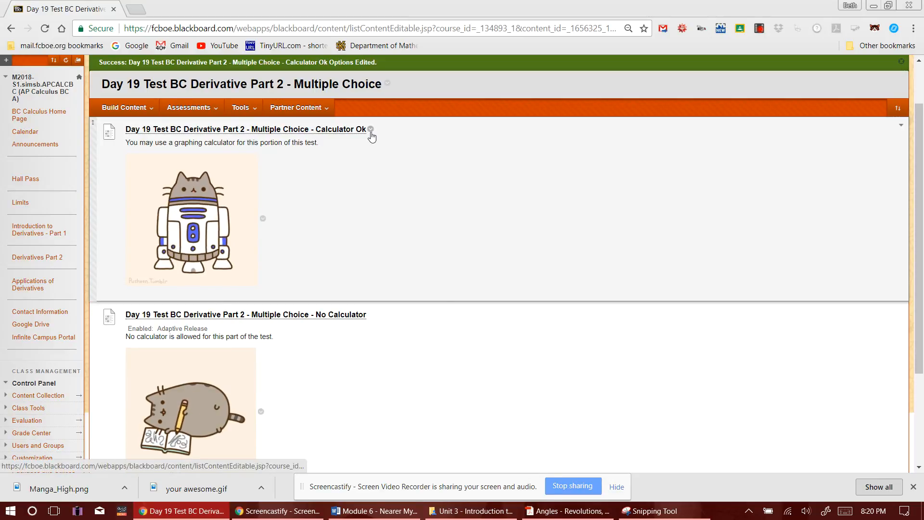
{"action": "left_click", "coordinate": [371, 129]}
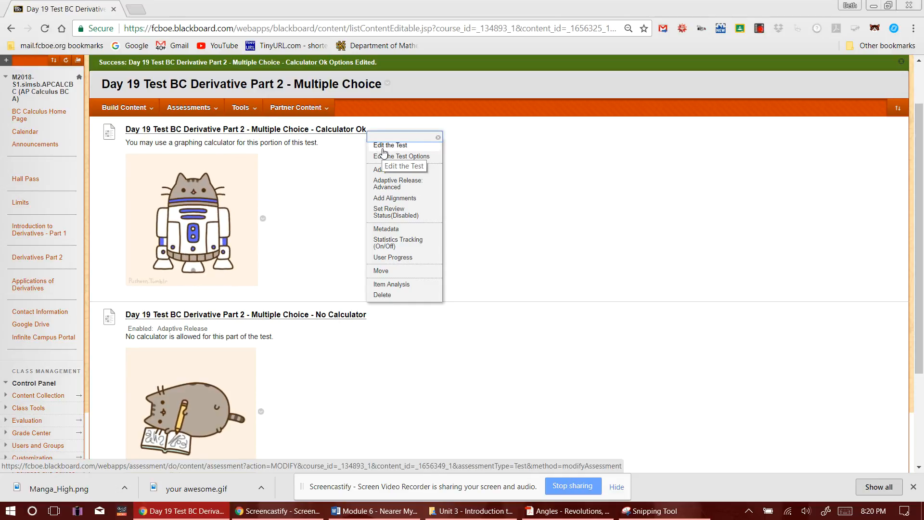
{"action": "left_click", "coordinate": [383, 152]}
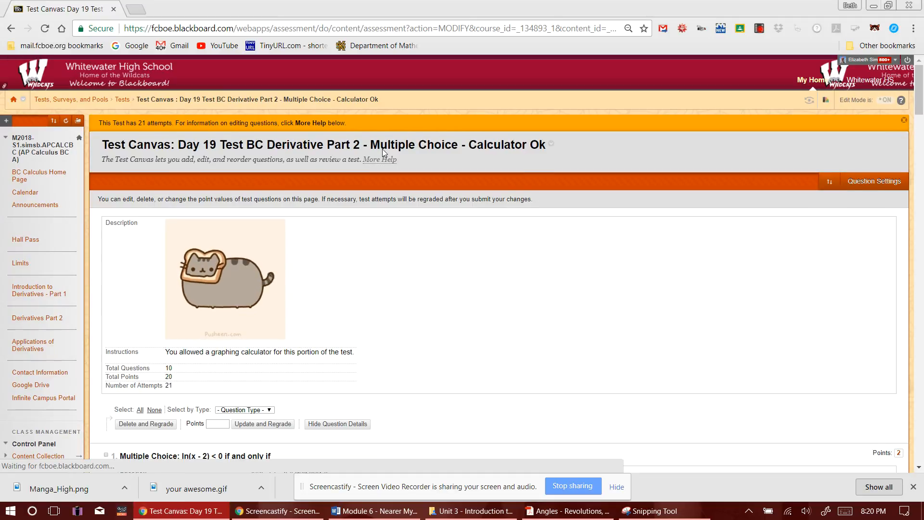
Step: Examine the answer choices and incorrect-answer feedback of questions 1 to 4 in the test
{"action": "scroll", "coordinate": [464, 306], "scroll_direction": "down", "scroll_amount": 4}
{"action": "scroll", "coordinate": [464, 306], "scroll_direction": "down", "scroll_amount": 4}
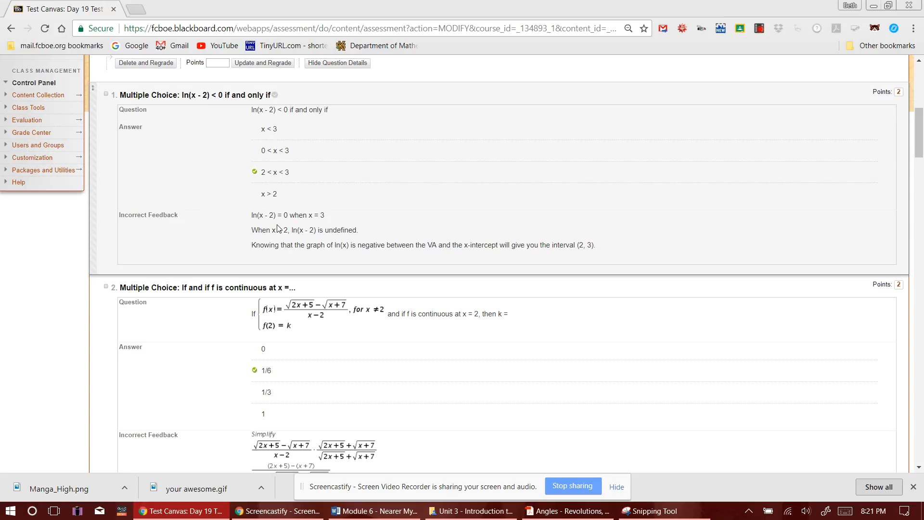
{"action": "scroll", "coordinate": [277, 229], "scroll_direction": "down", "scroll_amount": 1}
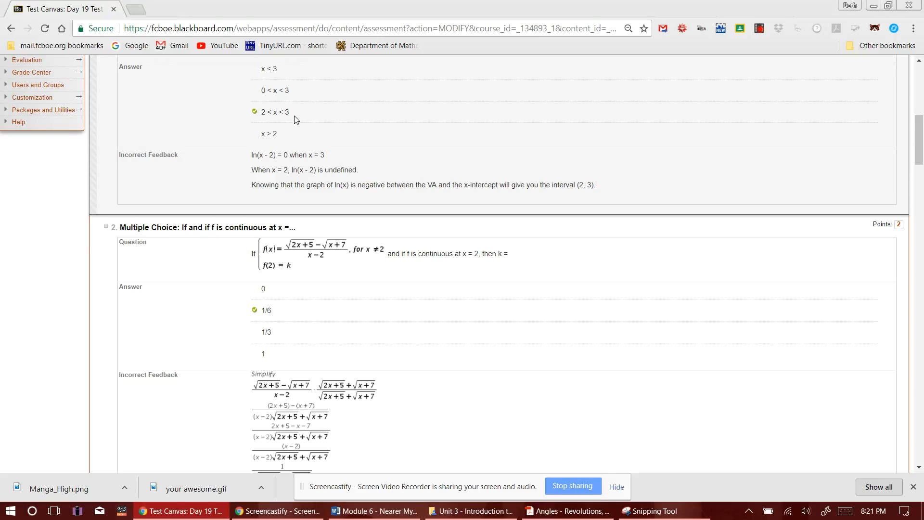
{"action": "scroll", "coordinate": [296, 121], "scroll_direction": "up", "scroll_amount": 3}
{"action": "scroll", "coordinate": [296, 144], "scroll_direction": "down", "scroll_amount": 2}
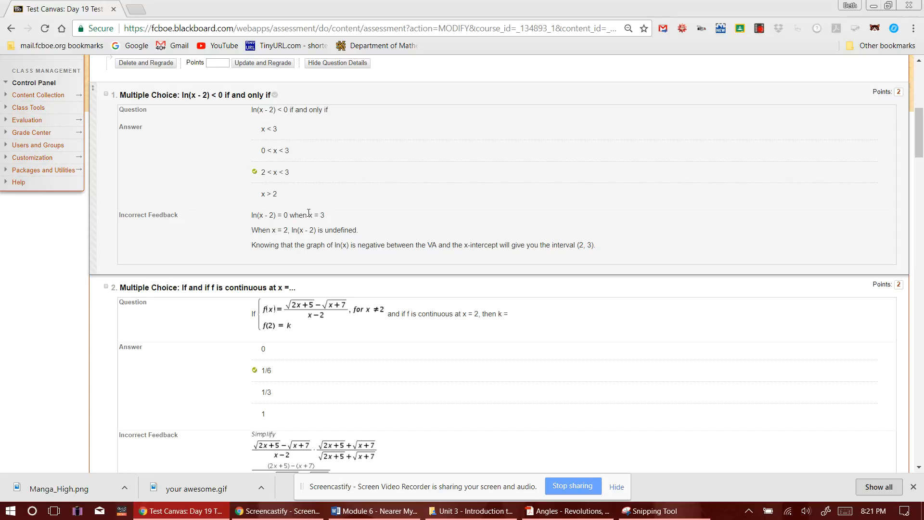
{"action": "scroll", "coordinate": [308, 212], "scroll_direction": "down", "scroll_amount": 1}
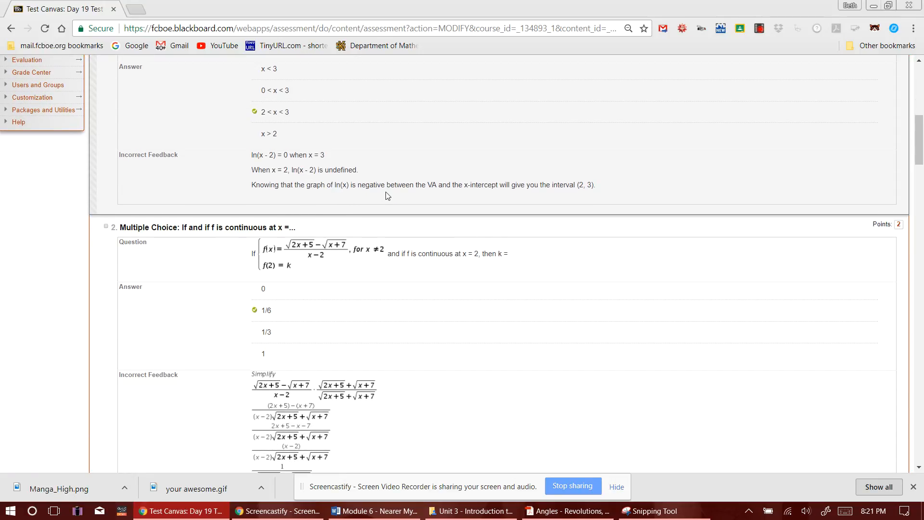
{"action": "scroll", "coordinate": [388, 194], "scroll_direction": "down", "scroll_amount": 1}
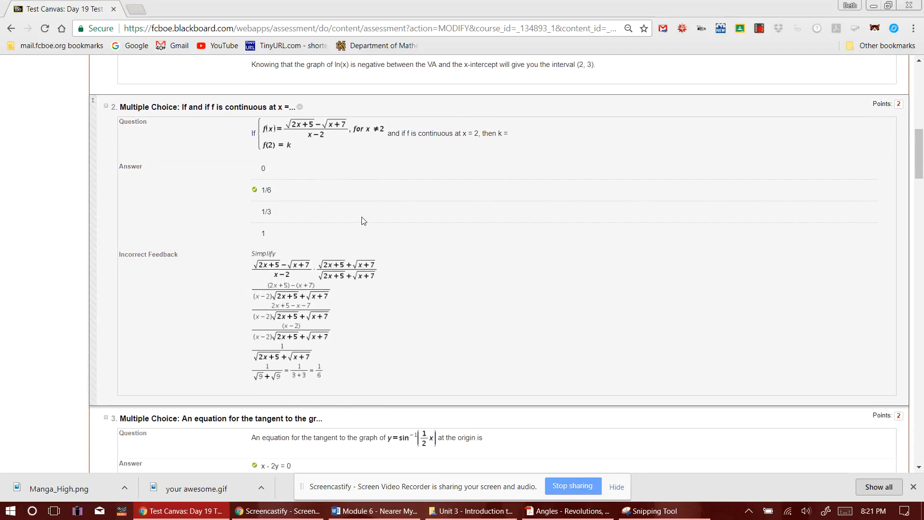
{"action": "scroll", "coordinate": [362, 224], "scroll_direction": "down", "scroll_amount": 3}
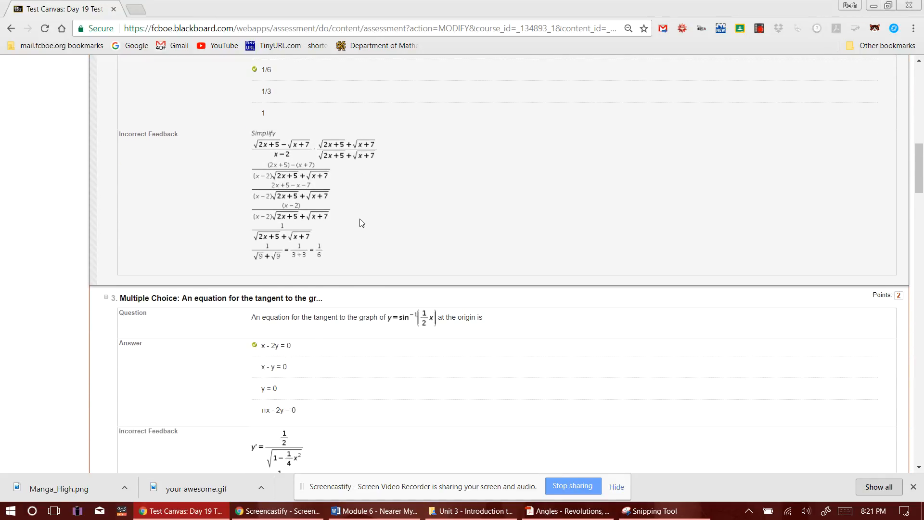
{"action": "scroll", "coordinate": [327, 176], "scroll_direction": "down", "scroll_amount": 1}
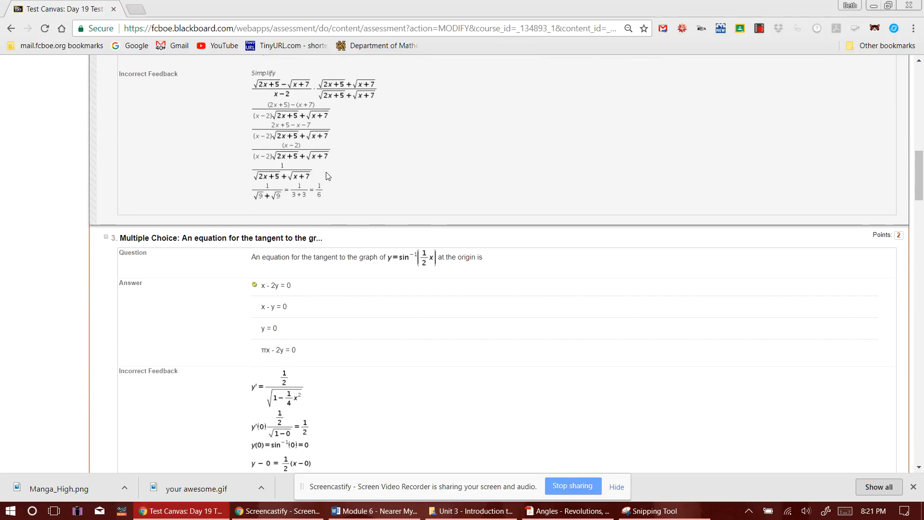
{"action": "scroll", "coordinate": [327, 175], "scroll_direction": "down", "scroll_amount": 3}
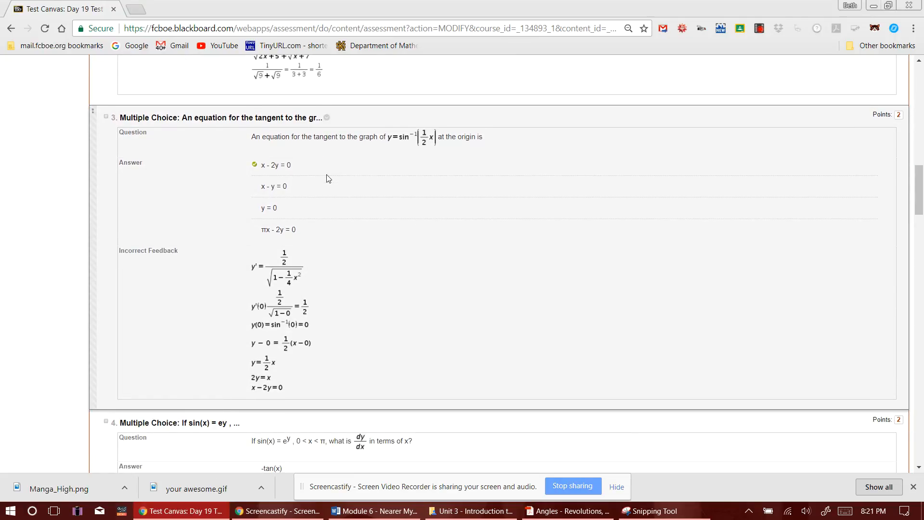
{"action": "scroll", "coordinate": [327, 179], "scroll_direction": "down", "scroll_amount": 1}
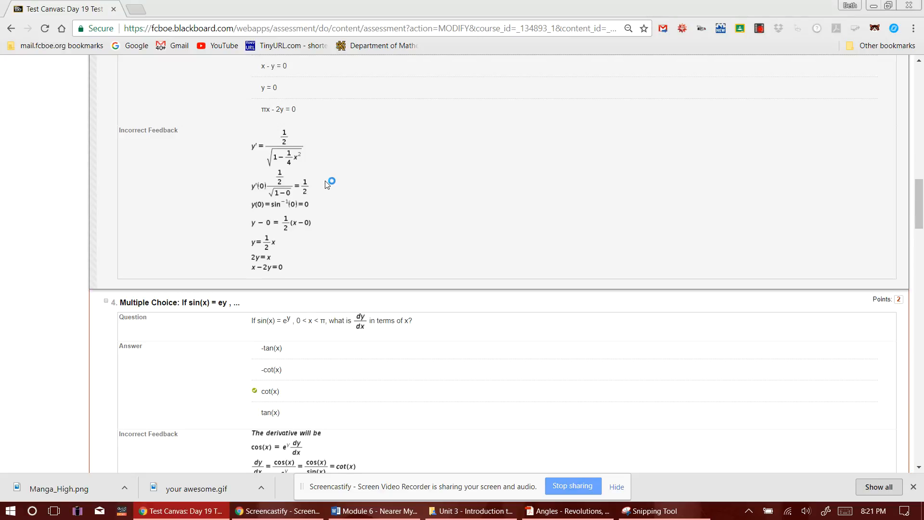
{"action": "scroll", "coordinate": [337, 190], "scroll_direction": "down", "scroll_amount": 1}
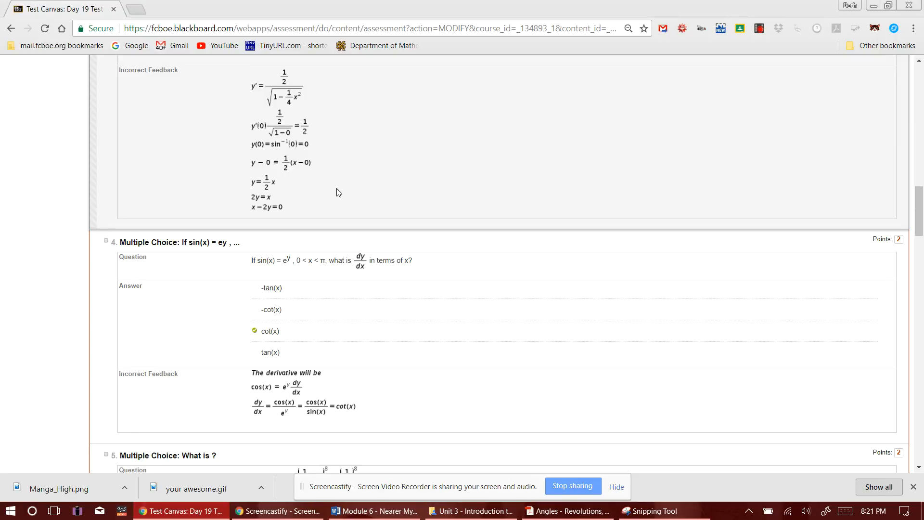
Step: Examine the remaining questions through question 10, including the calculator images in the incorrect-answer feedback
{"action": "scroll", "coordinate": [357, 193], "scroll_direction": "down", "scroll_amount": 5}
{"action": "scroll", "coordinate": [357, 212], "scroll_direction": "down", "scroll_amount": 6}
{"action": "scroll", "coordinate": [350, 221], "scroll_direction": "down", "scroll_amount": 7}
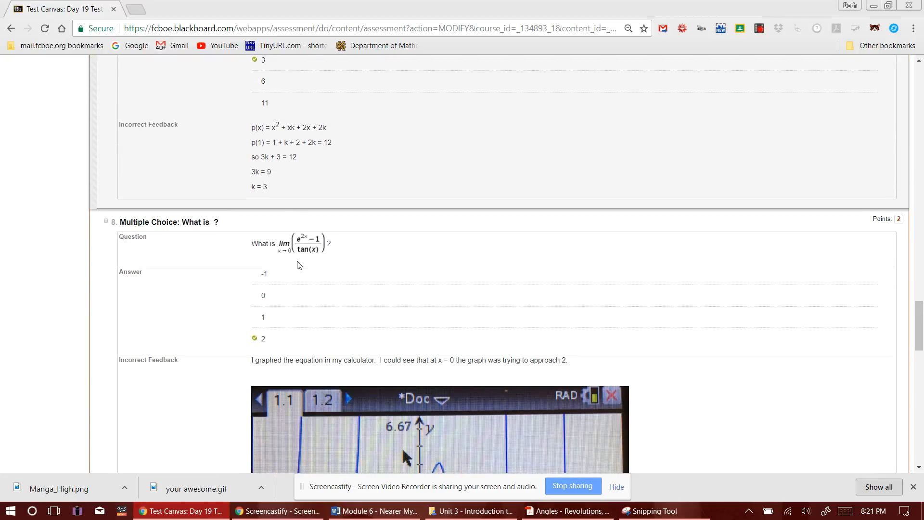
{"action": "scroll", "coordinate": [299, 264], "scroll_direction": "down", "scroll_amount": 4}
{"action": "scroll", "coordinate": [301, 262], "scroll_direction": "down", "scroll_amount": 2}
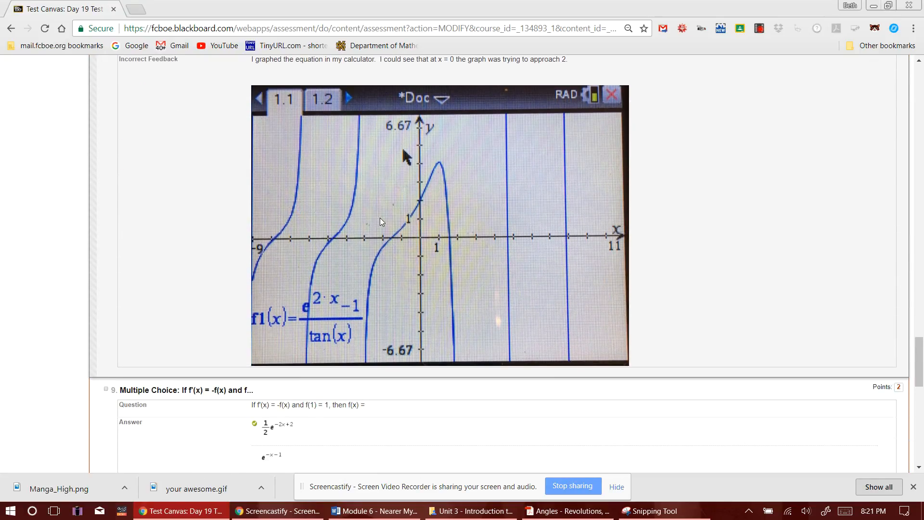
{"action": "scroll", "coordinate": [365, 213], "scroll_direction": "up", "scroll_amount": 1}
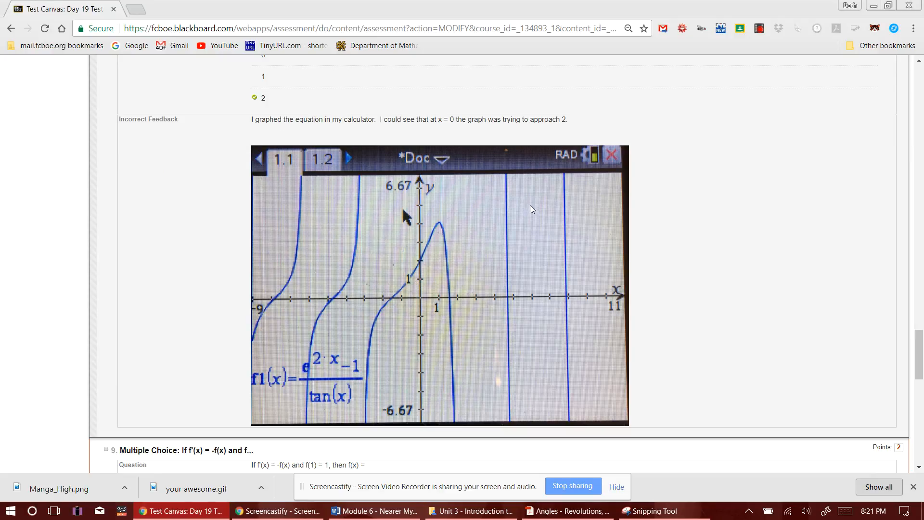
{"action": "scroll", "coordinate": [517, 262], "scroll_direction": "down", "scroll_amount": 8}
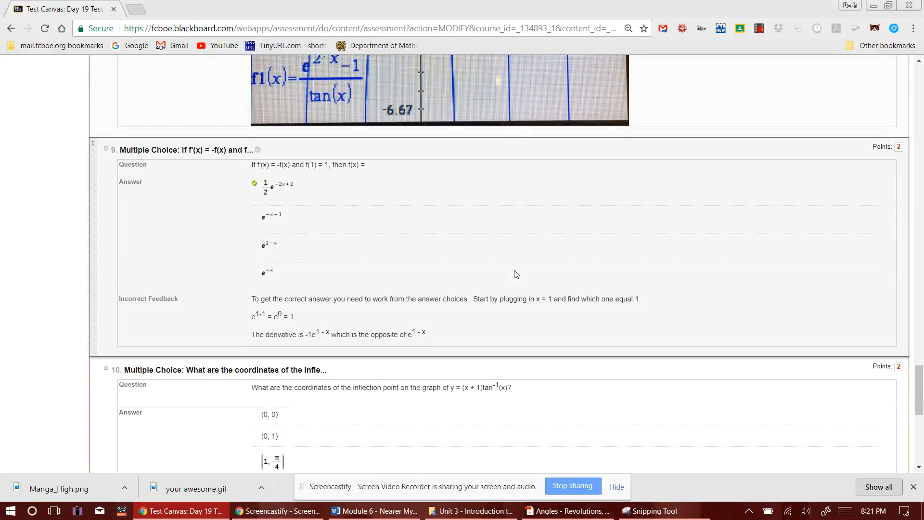
{"action": "scroll", "coordinate": [513, 271], "scroll_direction": "down", "scroll_amount": 5}
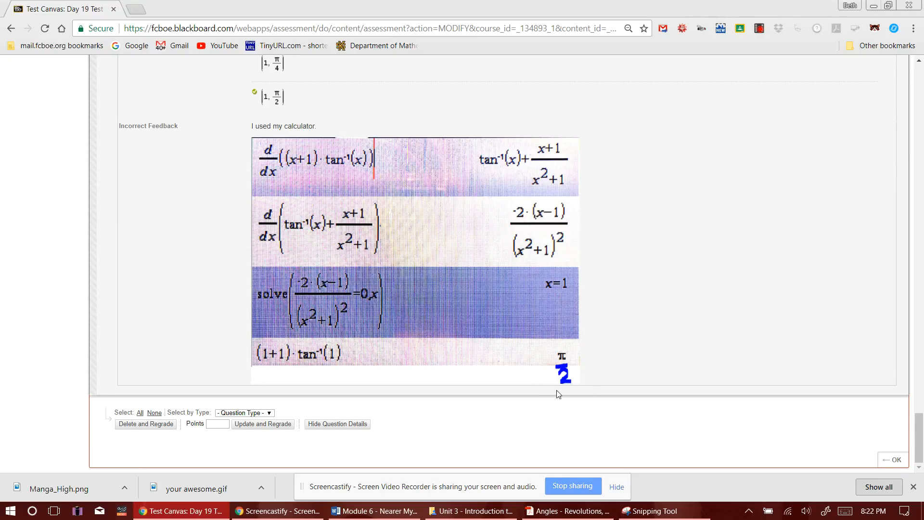
Step: Leave the question editor and open the Adaptive Release settings of the "Multiple Choice - No Calculator" test
{"action": "left_click", "coordinate": [893, 460]}
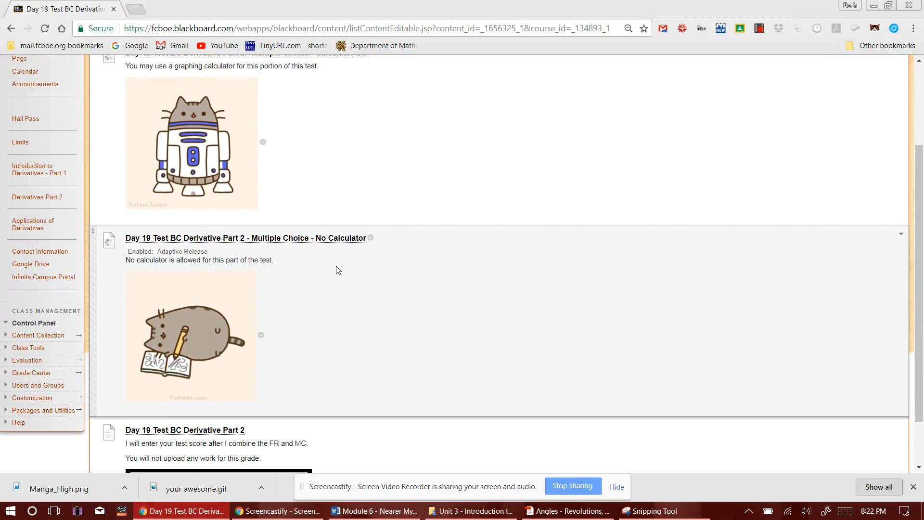
{"action": "scroll", "coordinate": [406, 287], "scroll_direction": "up", "scroll_amount": 1}
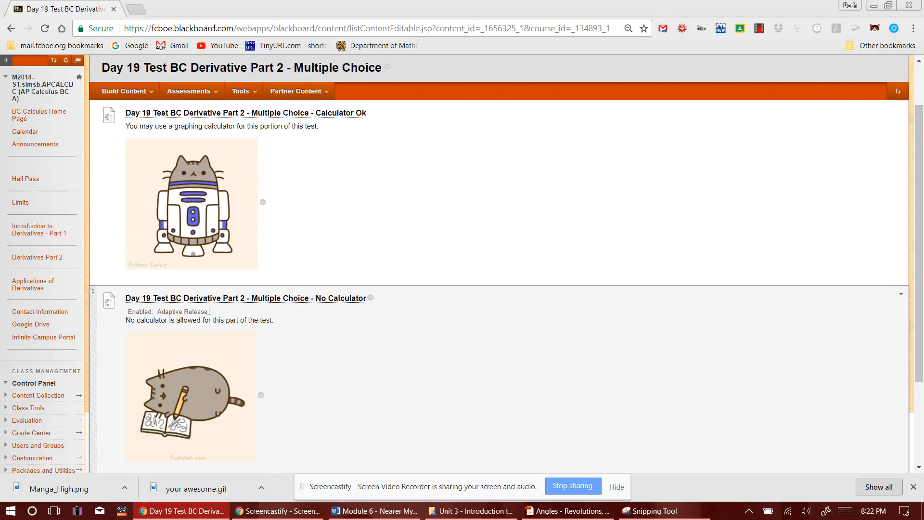
{"action": "scroll", "coordinate": [274, 327], "scroll_direction": "down", "scroll_amount": 1}
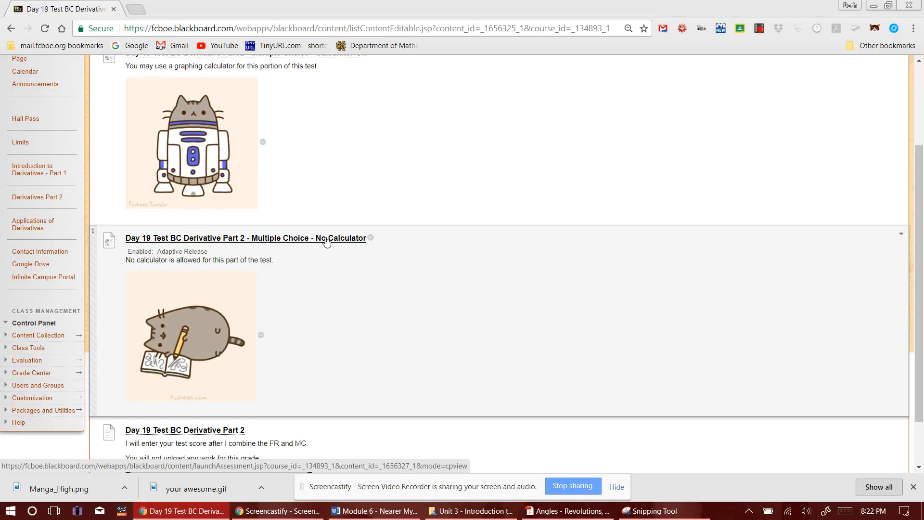
{"action": "scroll", "coordinate": [327, 241], "scroll_direction": "up", "scroll_amount": 2}
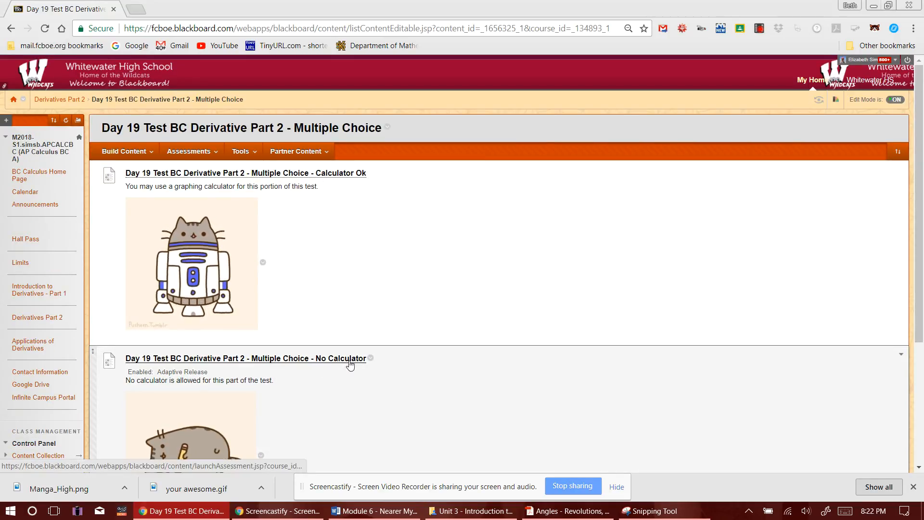
{"action": "left_click", "coordinate": [370, 358]}
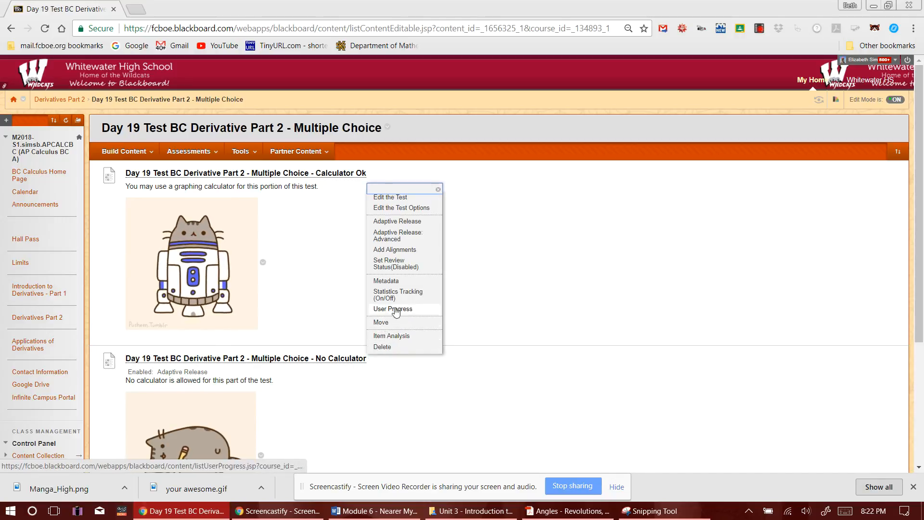
{"action": "left_click", "coordinate": [413, 224]}
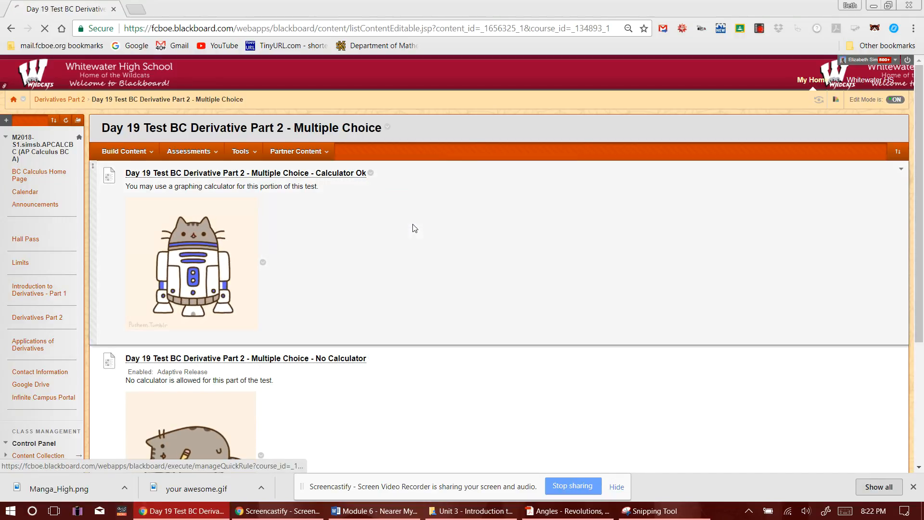
Step: Choose "Test - Day 19 Test BC Derivative Part 2 - Multiple Choice - Calculator Ok" as the Grade Center column criterion and submit the release rule
{"action": "scroll", "coordinate": [361, 366], "scroll_direction": "down", "scroll_amount": 2}
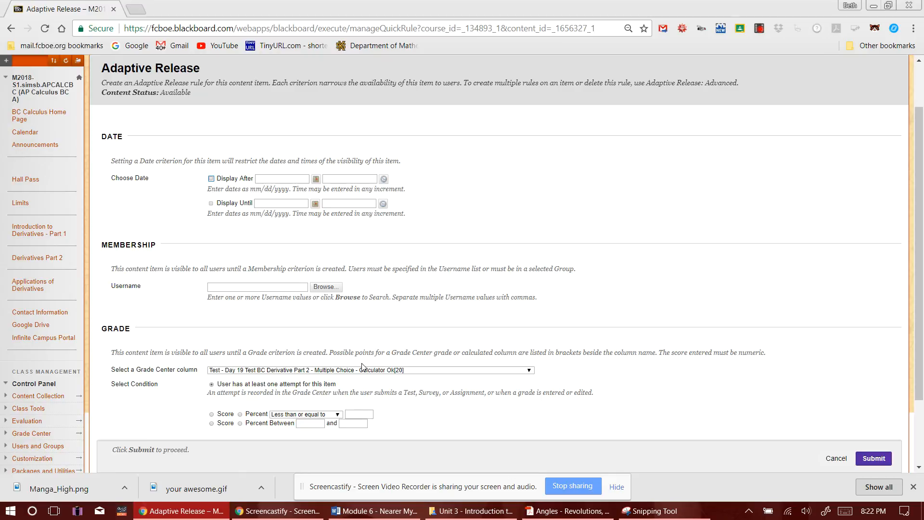
{"action": "scroll", "coordinate": [362, 367], "scroll_direction": "down", "scroll_amount": 2}
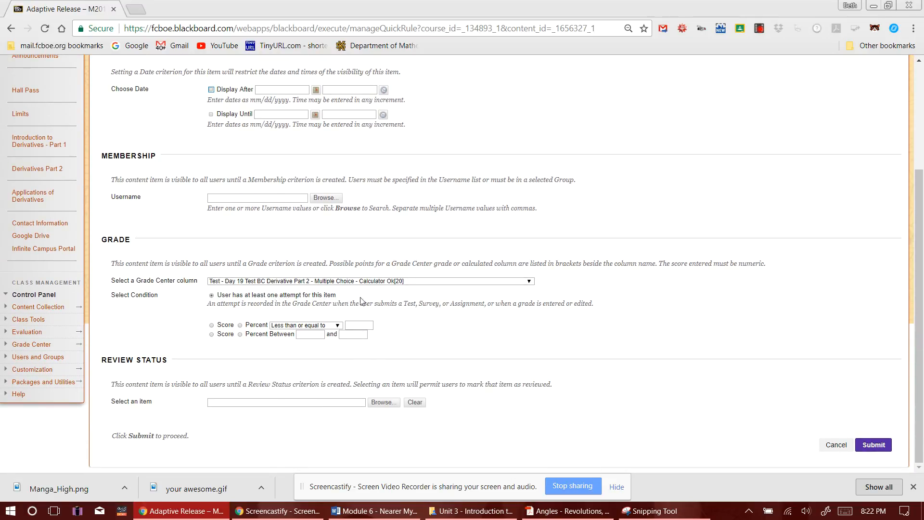
{"action": "left_click", "coordinate": [425, 281]}
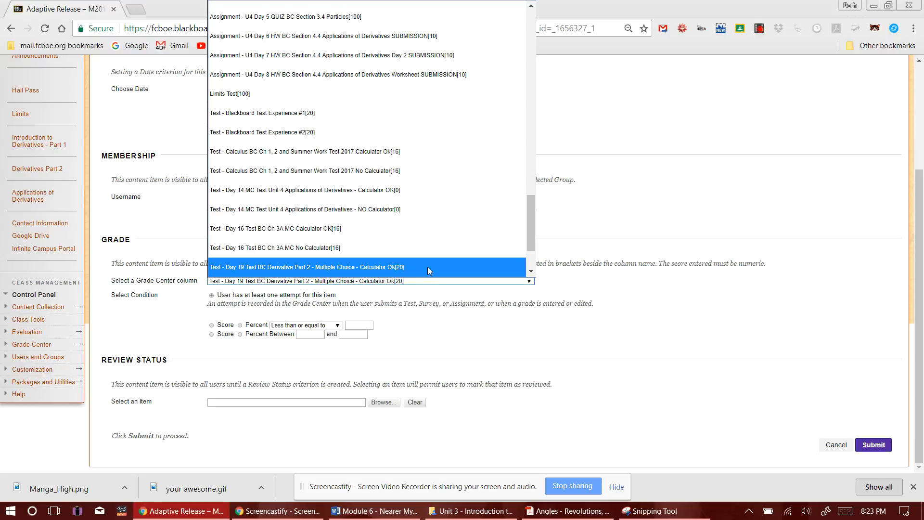
{"action": "left_click", "coordinate": [426, 266]}
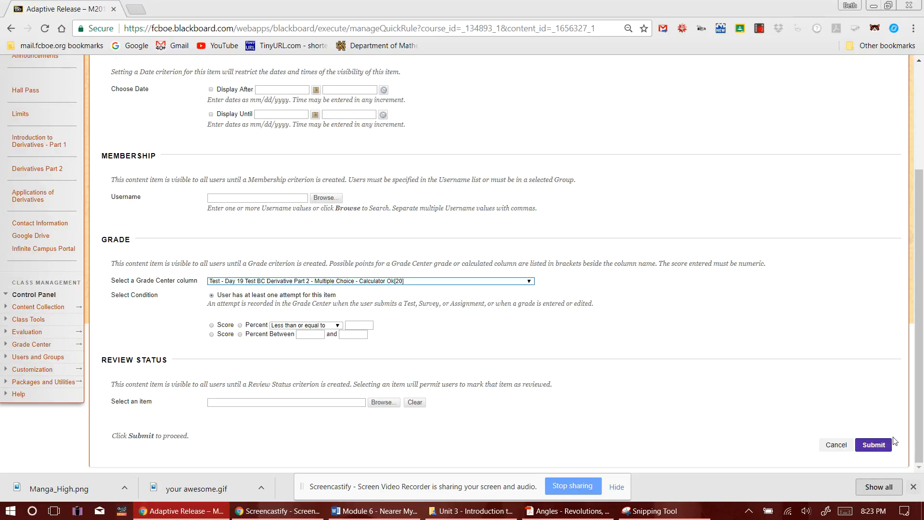
{"action": "left_click", "coordinate": [877, 446]}
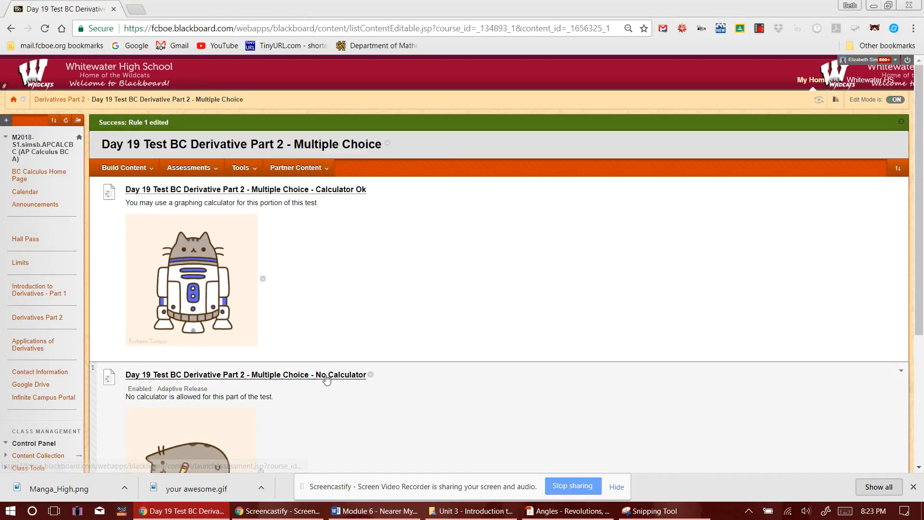
Step: Examine the Day 19 folder's two multiple choice tests and the combined test score item with their descriptions
{"action": "scroll", "coordinate": [330, 377], "scroll_direction": "down", "scroll_amount": 2}
{"action": "scroll", "coordinate": [330, 379], "scroll_direction": "down", "scroll_amount": 3}
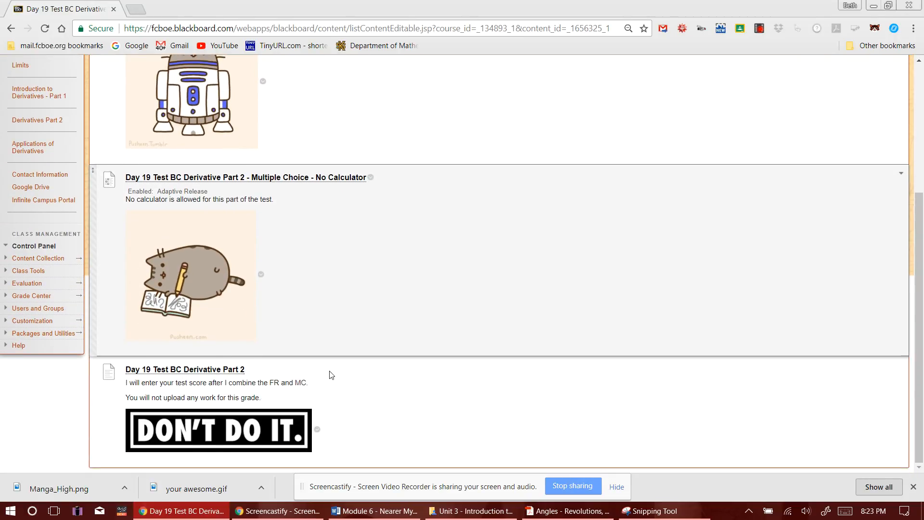
{"action": "scroll", "coordinate": [422, 355], "scroll_direction": "up", "scroll_amount": 5}
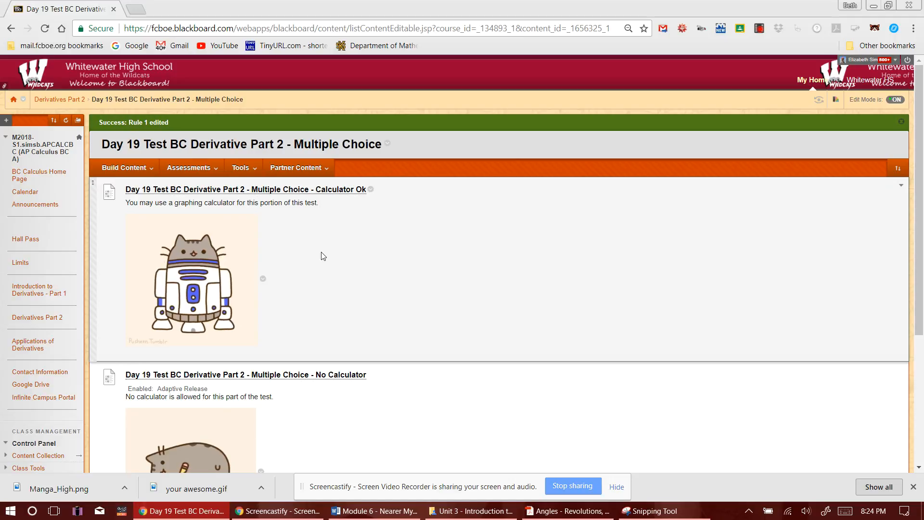
{"action": "scroll", "coordinate": [323, 257], "scroll_direction": "down", "scroll_amount": 1}
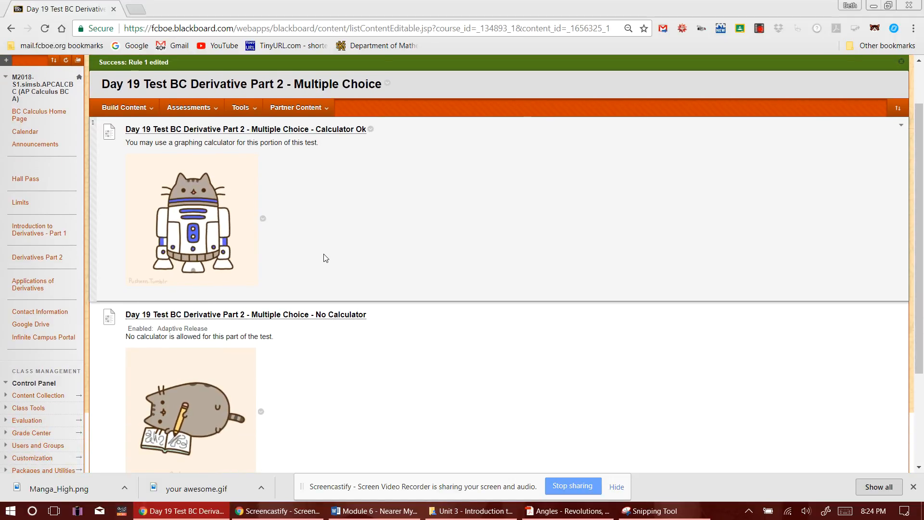
{"action": "scroll", "coordinate": [325, 258], "scroll_direction": "down", "scroll_amount": 1}
{"action": "scroll", "coordinate": [323, 258], "scroll_direction": "up", "scroll_amount": 3}
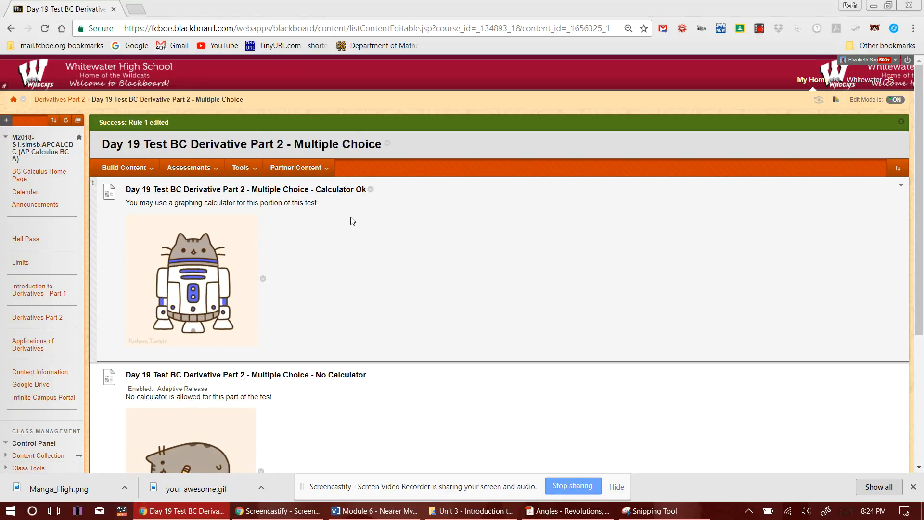
{"action": "scroll", "coordinate": [354, 207], "scroll_direction": "down", "scroll_amount": 1}
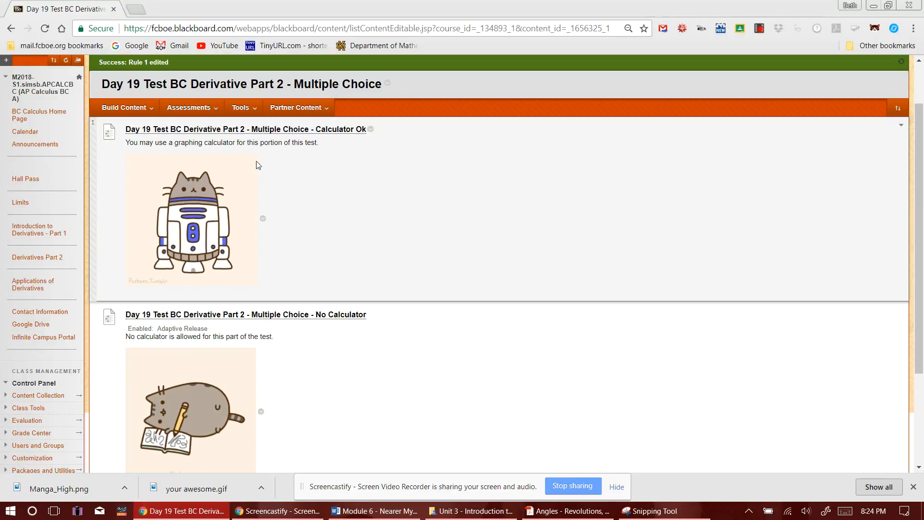
{"action": "scroll", "coordinate": [263, 183], "scroll_direction": "down", "scroll_amount": 3}
{"action": "scroll", "coordinate": [264, 182], "scroll_direction": "down", "scroll_amount": 1}
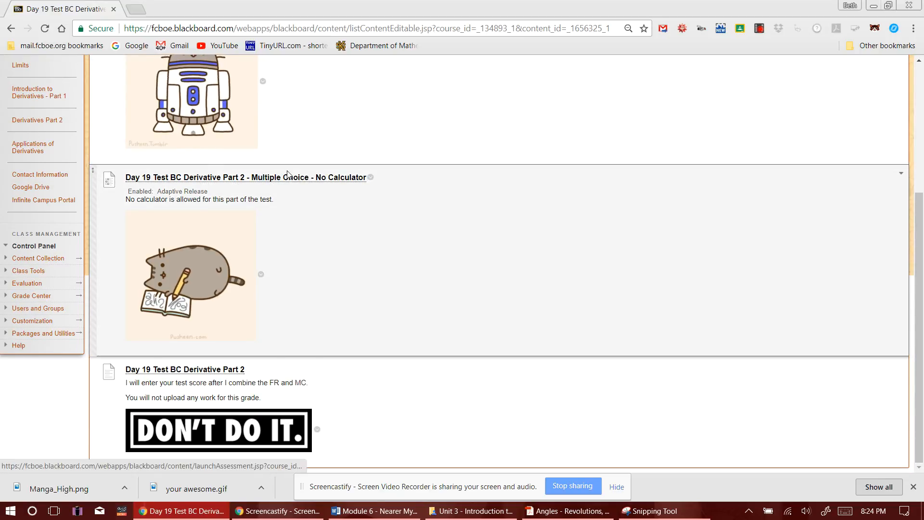
{"action": "scroll", "coordinate": [337, 204], "scroll_direction": "up", "scroll_amount": 3}
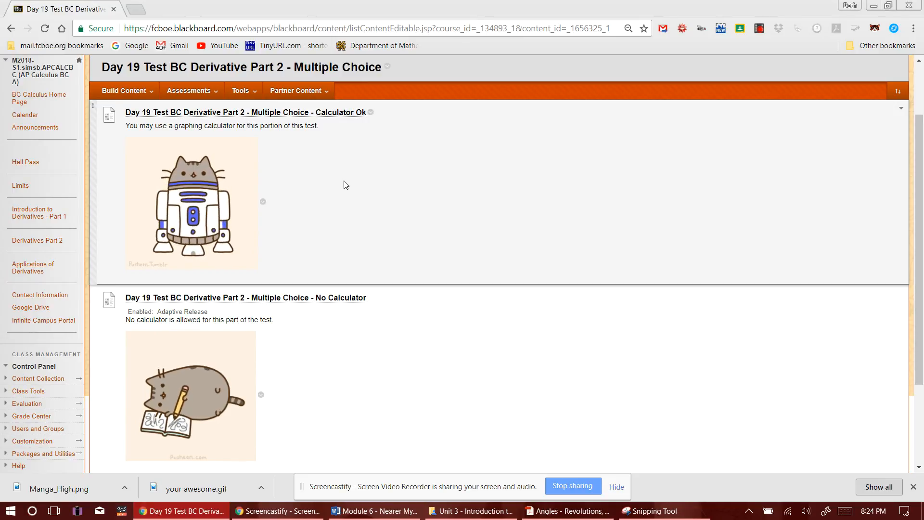
{"action": "left_click", "coordinate": [296, 91]}
{"action": "left_click", "coordinate": [240, 91]}
{"action": "left_click", "coordinate": [206, 92]}
{"action": "scroll", "coordinate": [206, 95], "scroll_direction": "up", "scroll_amount": 2}
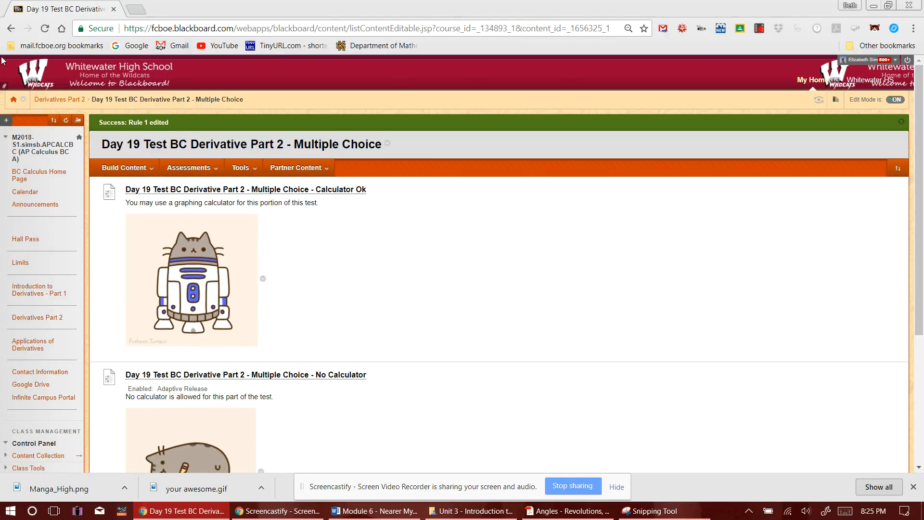
Step: Switch to the CC Pre-Calculus A course and open Unit 2 Part 1 Graphing Rational Functions within Unit 2 Rationals
{"action": "left_click", "coordinate": [24, 100]}
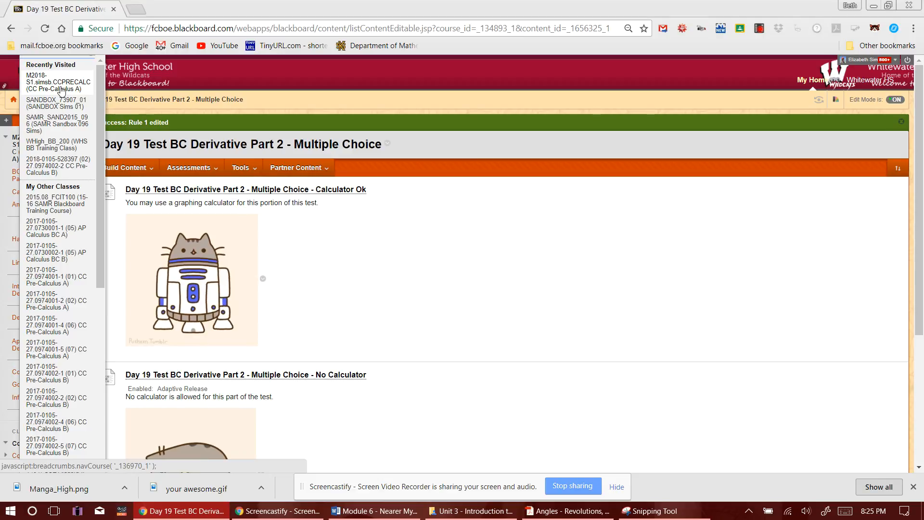
{"action": "left_click", "coordinate": [61, 90]}
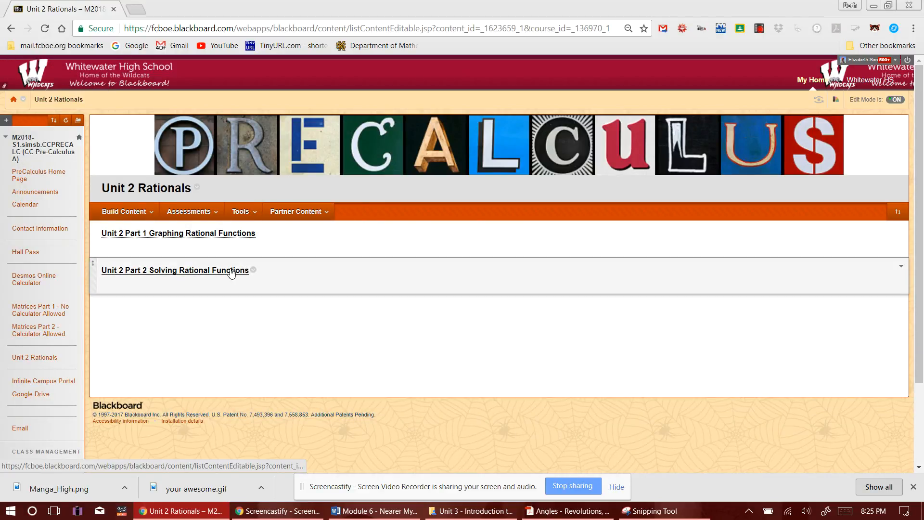
{"action": "left_click", "coordinate": [235, 240]}
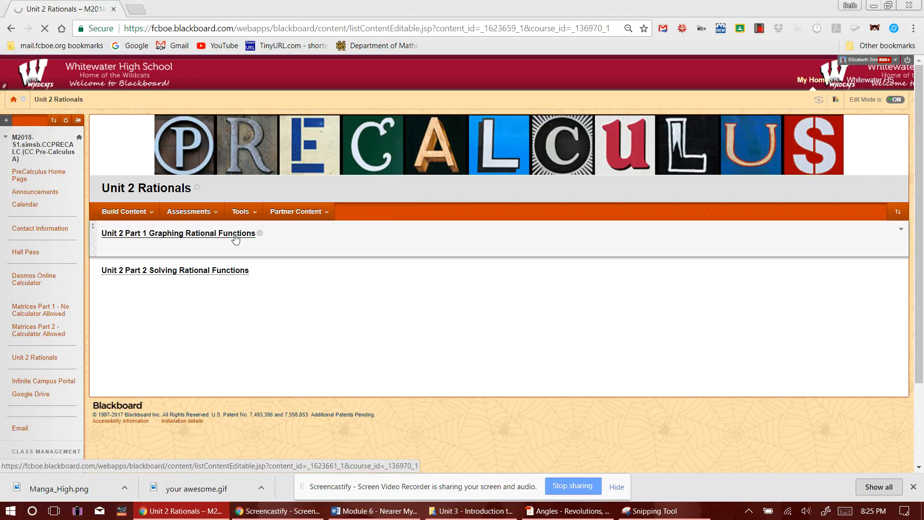
{"action": "left_click", "coordinate": [260, 234]}
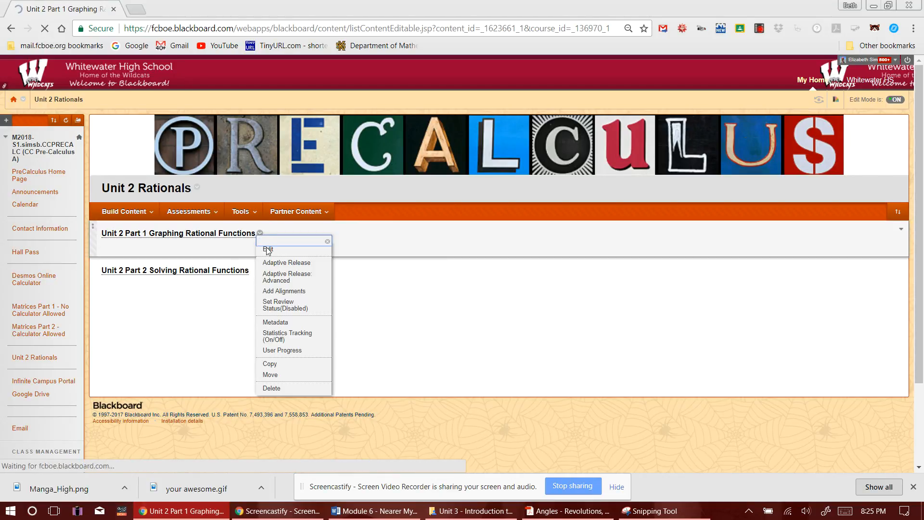
Step: Open the "Day 18 Test - Graphing Rational Functions and Equation Writing" folder and its test for editing the questions
{"action": "scroll", "coordinate": [232, 203], "scroll_direction": "down", "scroll_amount": 3}
{"action": "scroll", "coordinate": [232, 203], "scroll_direction": "down", "scroll_amount": 20}
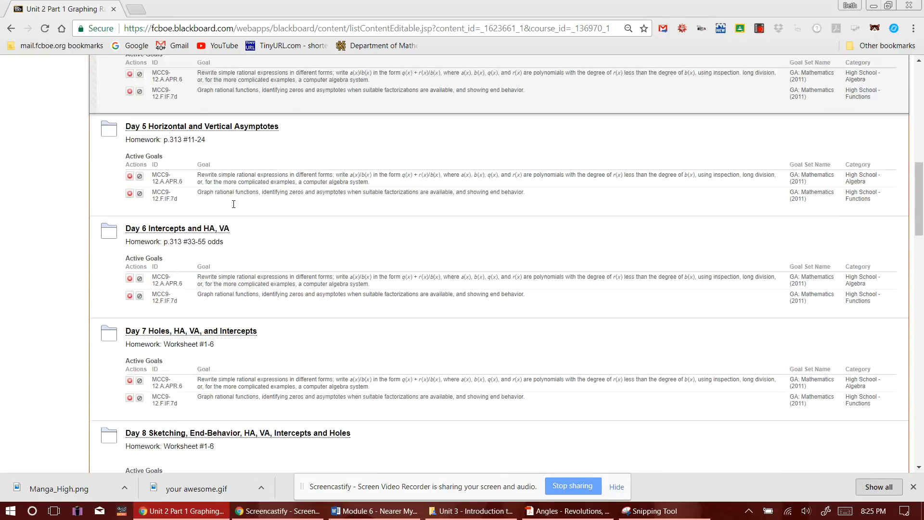
{"action": "scroll", "coordinate": [233, 204], "scroll_direction": "down", "scroll_amount": 10}
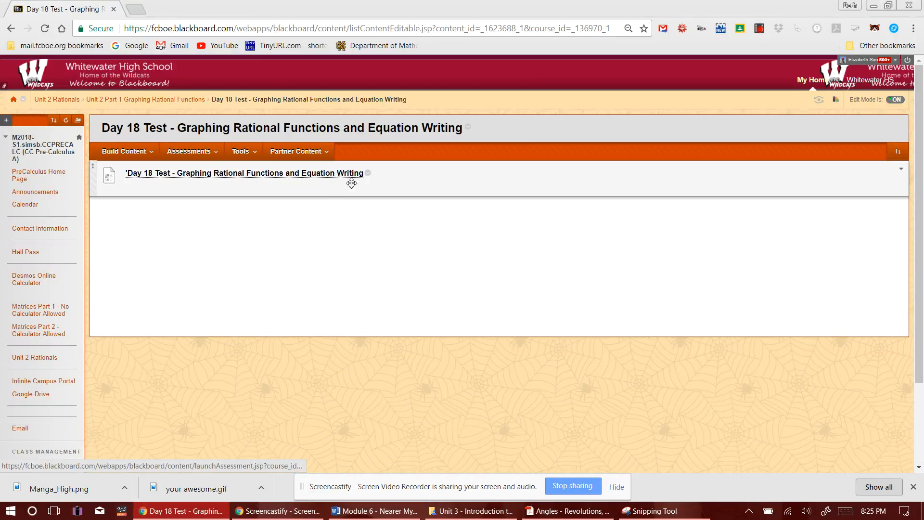
{"action": "left_click", "coordinate": [368, 174]}
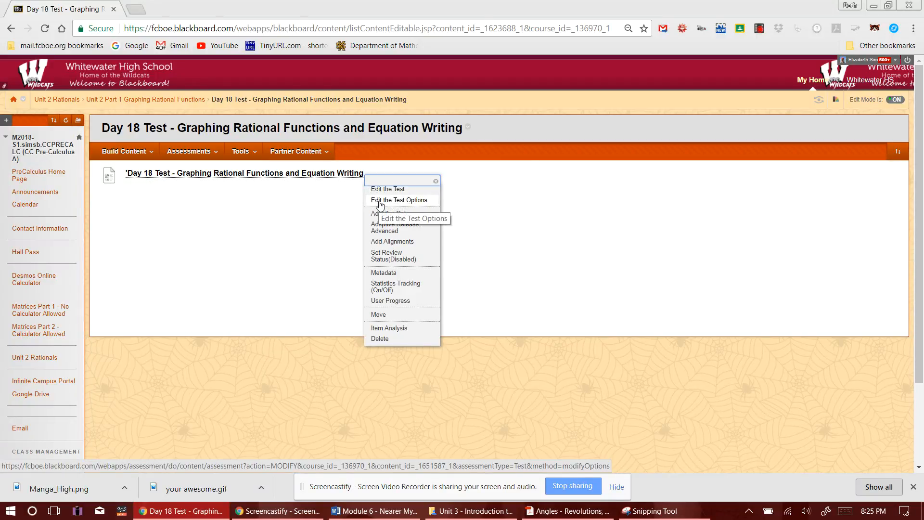
{"action": "left_click", "coordinate": [379, 189]}
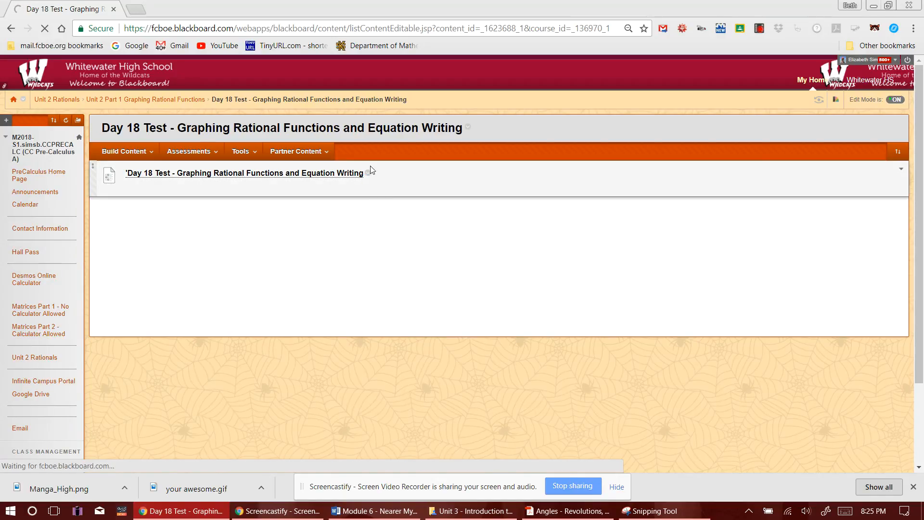
Step: Examine the Day 18 test's questions from the vocabulary matching through the rational function writing questions 12 and 13, including their answer choices
{"action": "scroll", "coordinate": [392, 262], "scroll_direction": "down", "scroll_amount": 3}
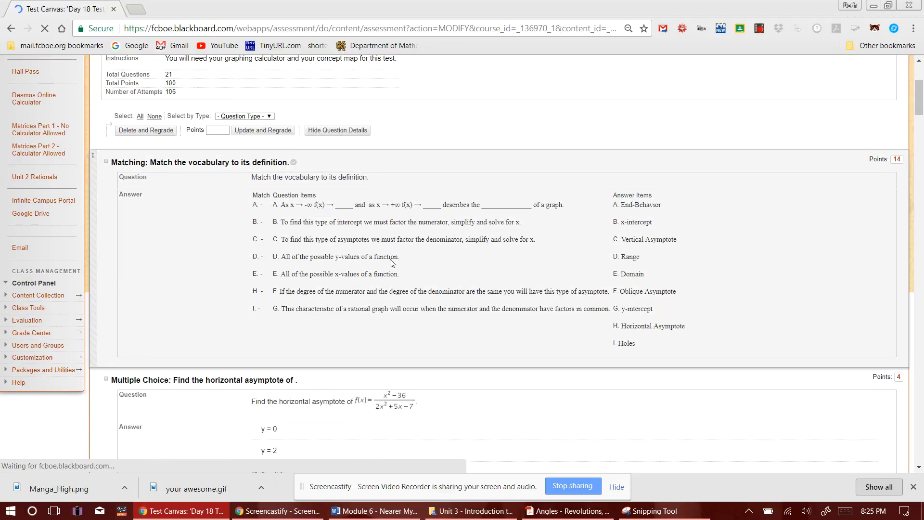
{"action": "scroll", "coordinate": [393, 263], "scroll_direction": "down", "scroll_amount": 3}
{"action": "scroll", "coordinate": [393, 262], "scroll_direction": "up", "scroll_amount": 2}
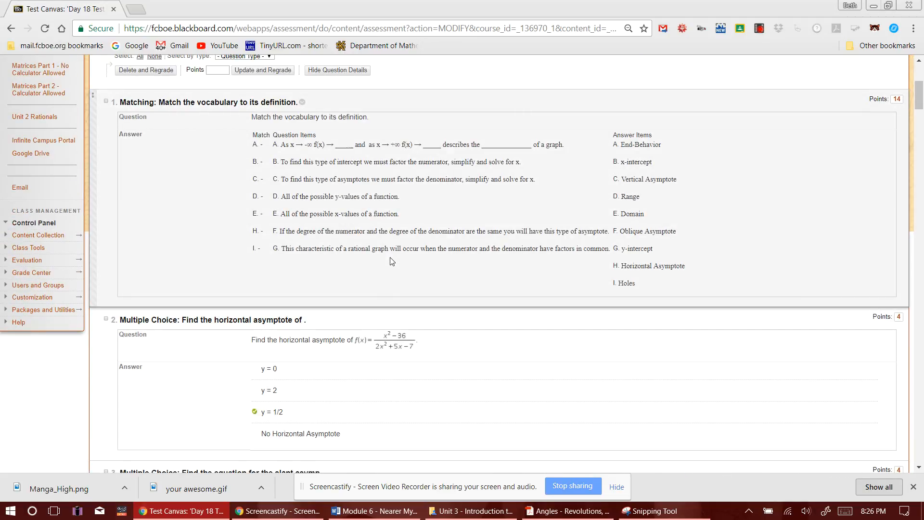
{"action": "scroll", "coordinate": [361, 210], "scroll_direction": "down", "scroll_amount": 8}
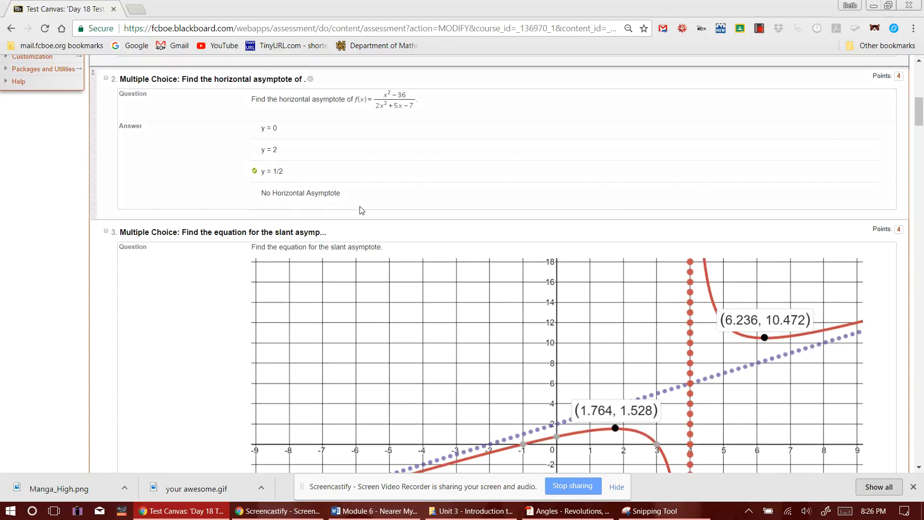
{"action": "scroll", "coordinate": [361, 210], "scroll_direction": "up", "scroll_amount": 5}
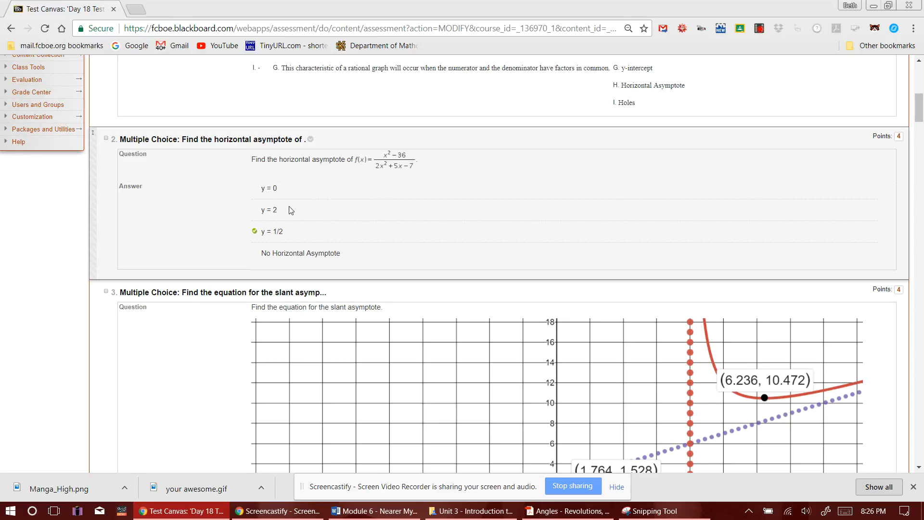
{"action": "scroll", "coordinate": [296, 205], "scroll_direction": "down", "scroll_amount": 5}
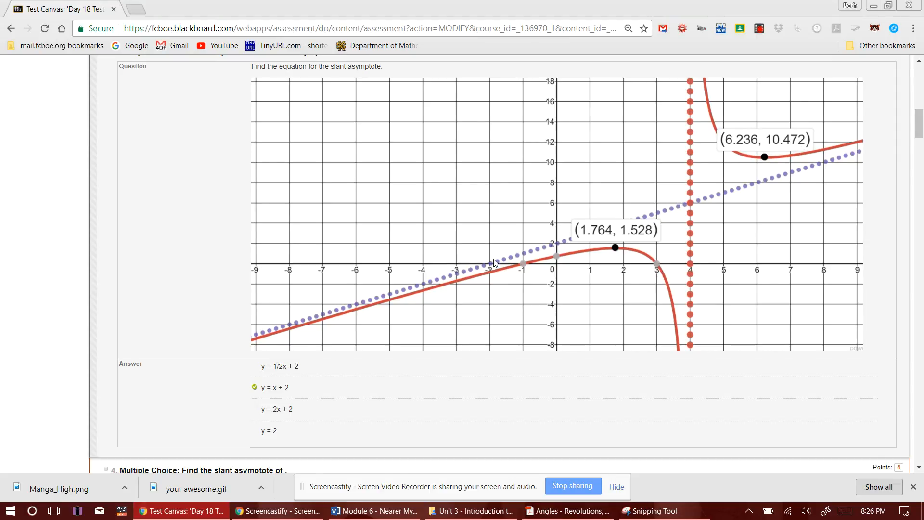
{"action": "scroll", "coordinate": [473, 273], "scroll_direction": "down", "scroll_amount": 15}
{"action": "scroll", "coordinate": [471, 287], "scroll_direction": "down", "scroll_amount": 9}
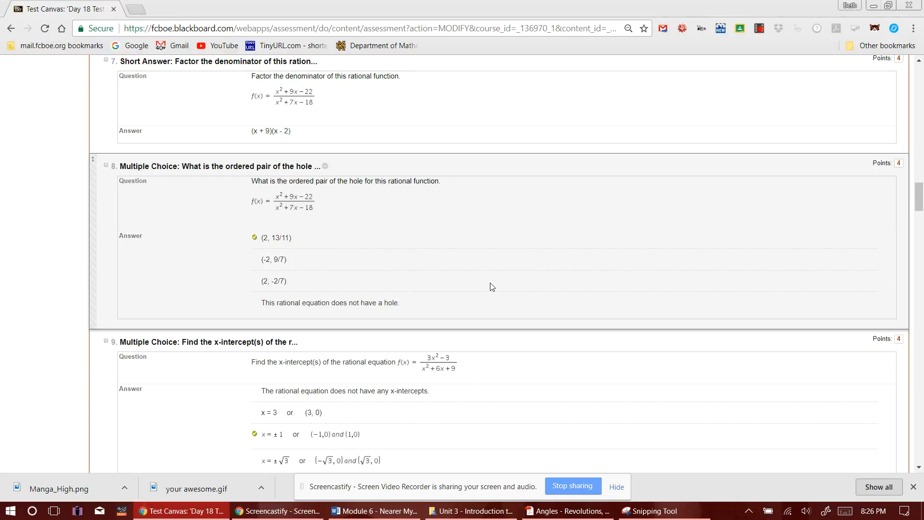
{"action": "scroll", "coordinate": [499, 283], "scroll_direction": "down", "scroll_amount": 10}
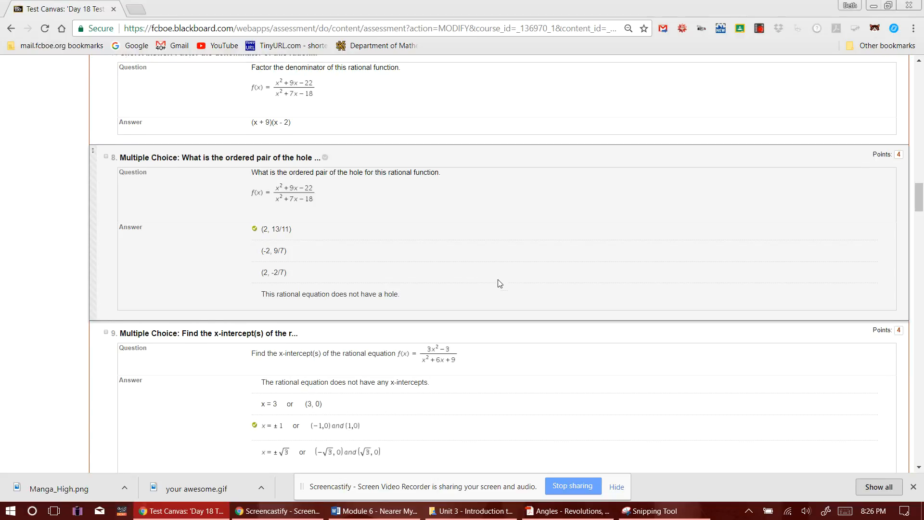
{"action": "scroll", "coordinate": [499, 288], "scroll_direction": "down", "scroll_amount": 12}
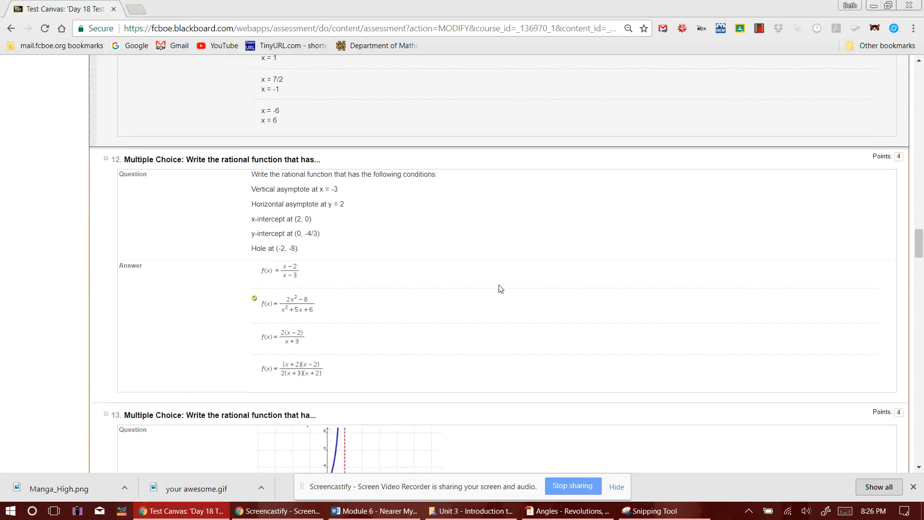
Step: Examine the Day 18 test's remaining questions through multiple answer question 21, including short answer factoring question 15, and return to the test's overview
{"action": "scroll", "coordinate": [501, 289], "scroll_direction": "down", "scroll_amount": 15}
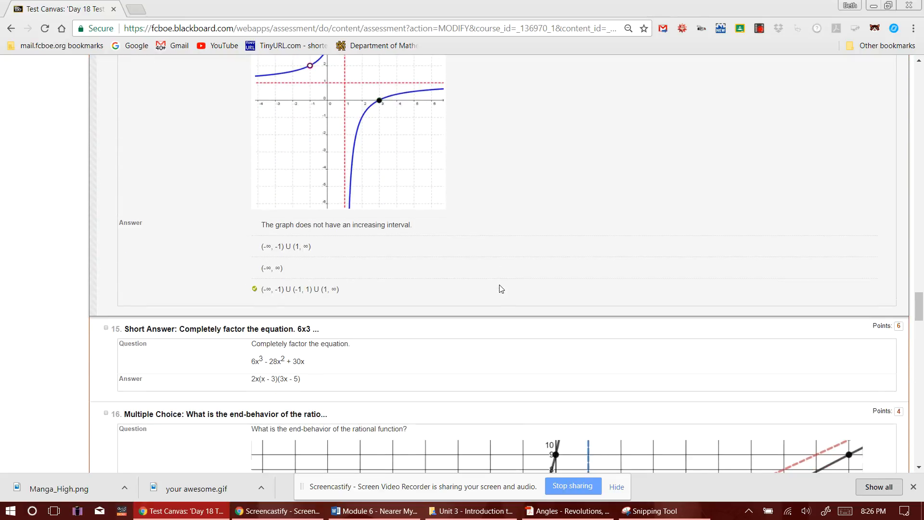
{"action": "scroll", "coordinate": [500, 289], "scroll_direction": "down", "scroll_amount": 15}
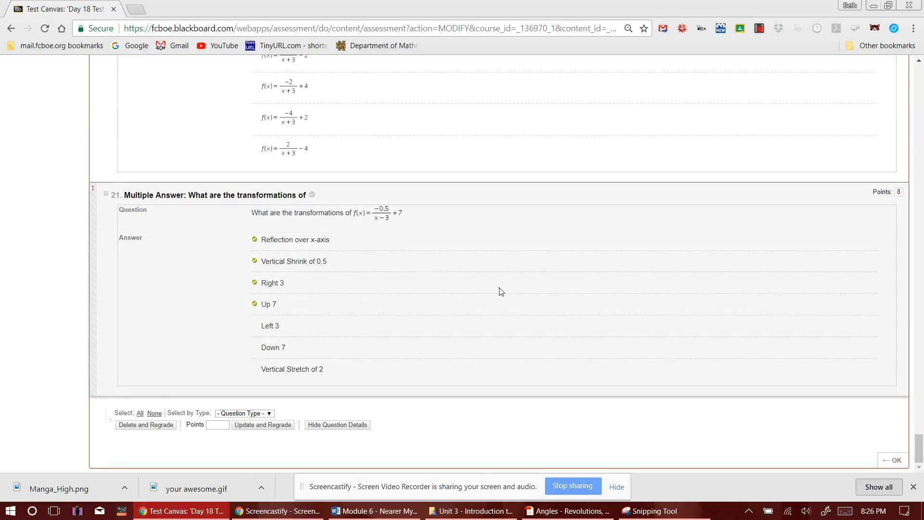
{"action": "scroll", "coordinate": [501, 291], "scroll_direction": "up", "scroll_amount": 15}
{"action": "scroll", "coordinate": [502, 292], "scroll_direction": "up", "scroll_amount": 15}
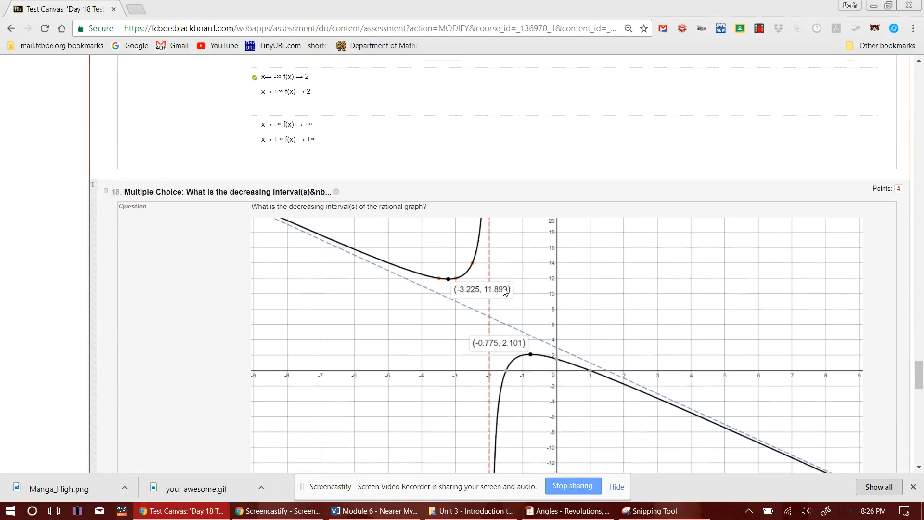
{"action": "scroll", "coordinate": [508, 296], "scroll_direction": "up", "scroll_amount": 4}
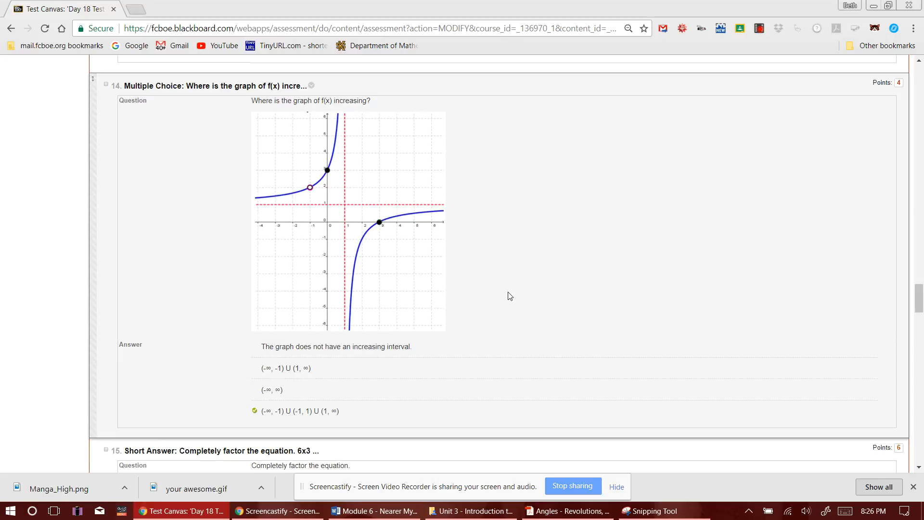
{"action": "scroll", "coordinate": [433, 305], "scroll_direction": "down", "scroll_amount": 5}
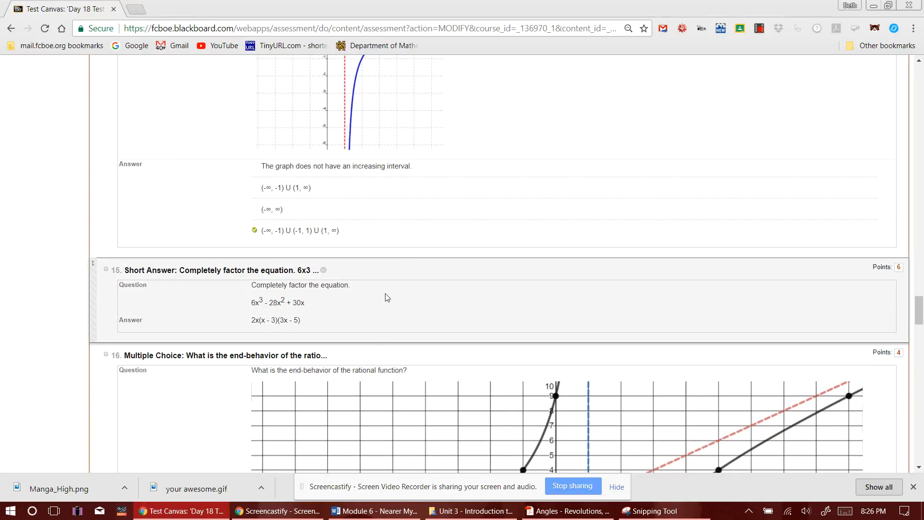
{"action": "scroll", "coordinate": [438, 291], "scroll_direction": "up", "scroll_amount": 15}
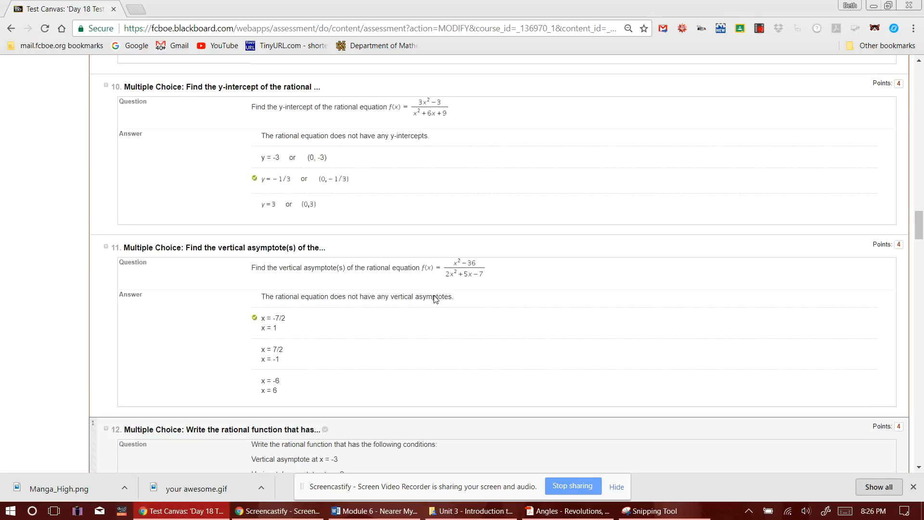
{"action": "scroll", "coordinate": [435, 299], "scroll_direction": "up", "scroll_amount": 20}
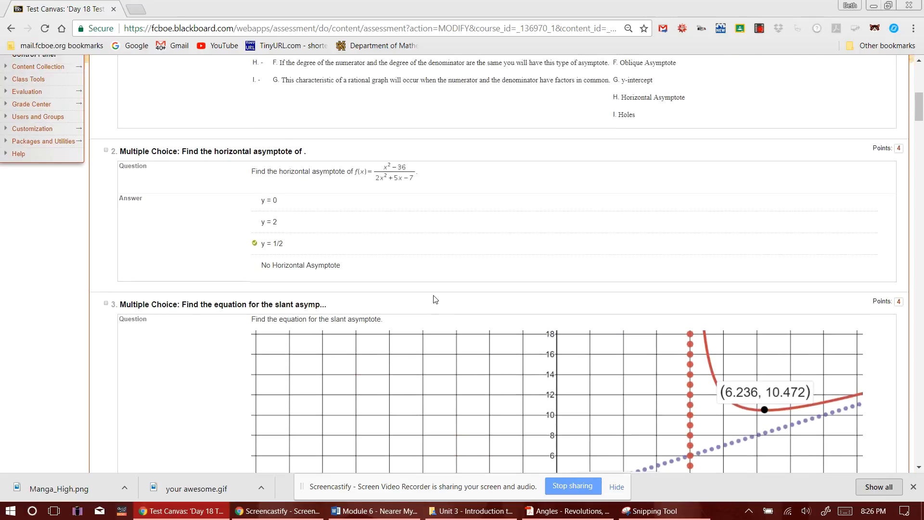
{"action": "scroll", "coordinate": [435, 300], "scroll_direction": "up", "scroll_amount": 1}
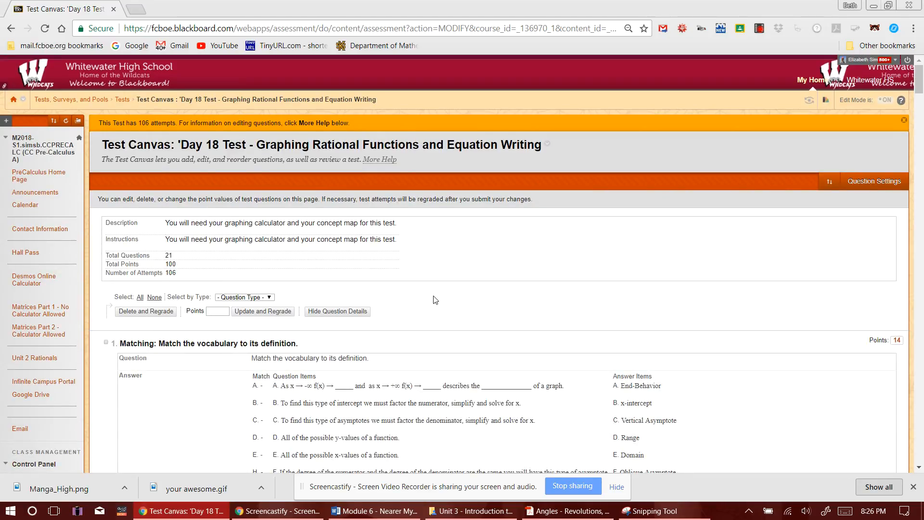